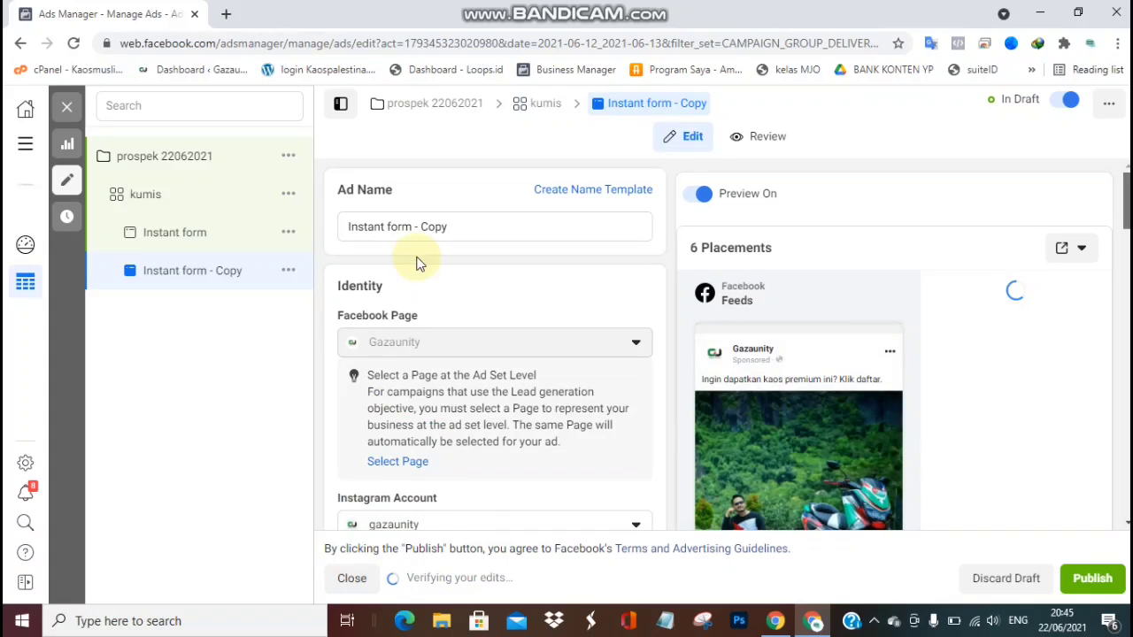
# Rename the copied Instant form ad as "chat facebook"
pyautogui.click(451, 228)
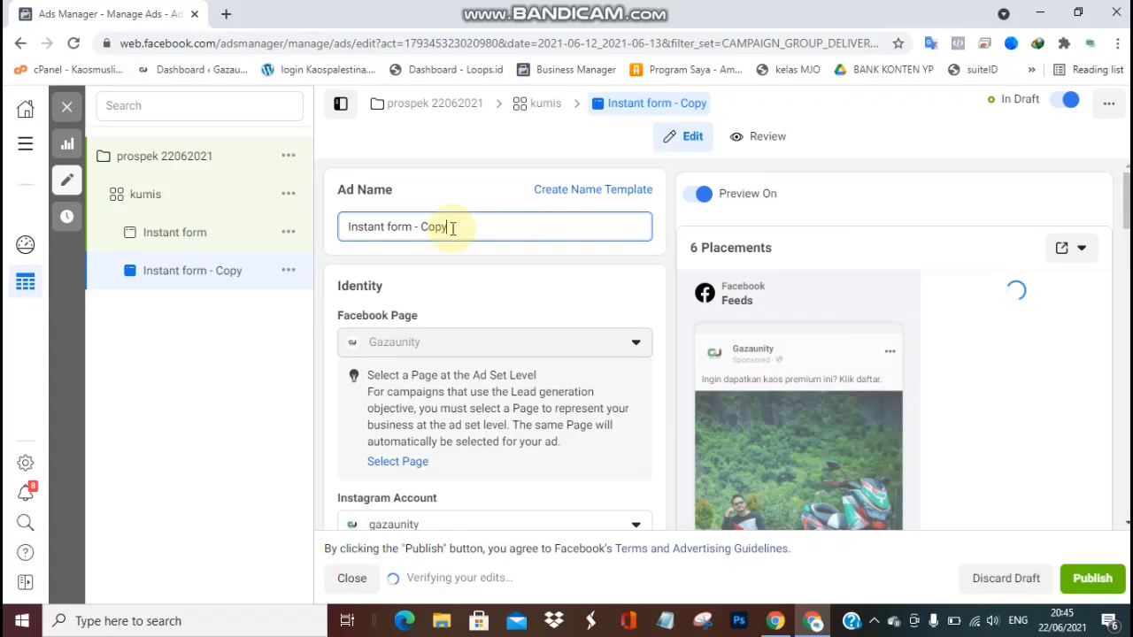
pyautogui.hotkey('ctrl', 'a')
pyautogui.write('cha')
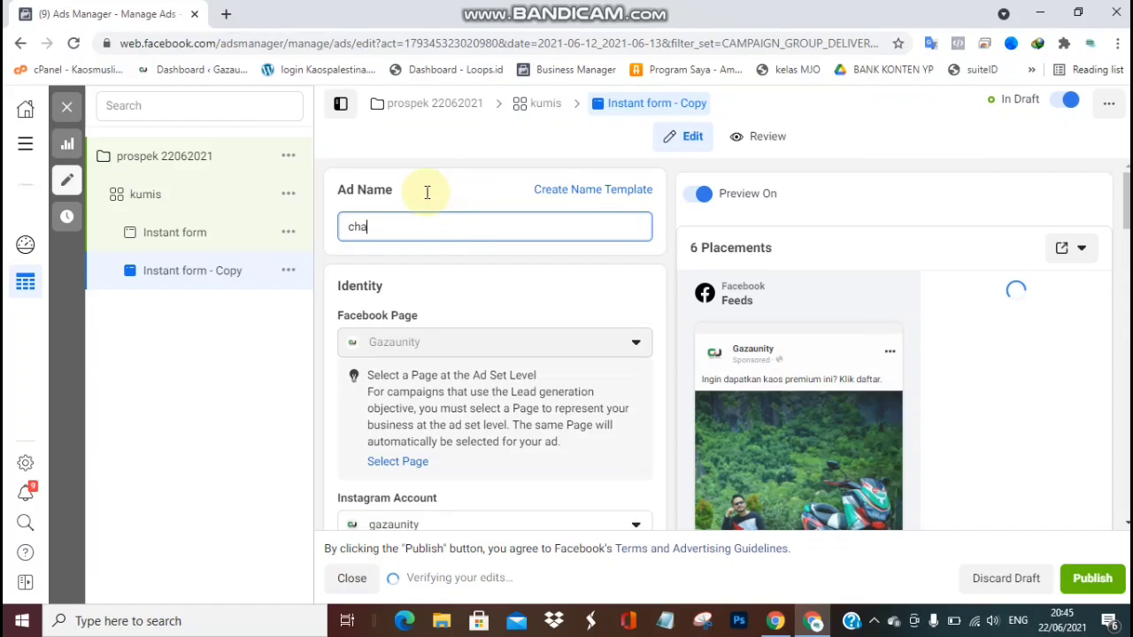
pyautogui.write('t facebook')
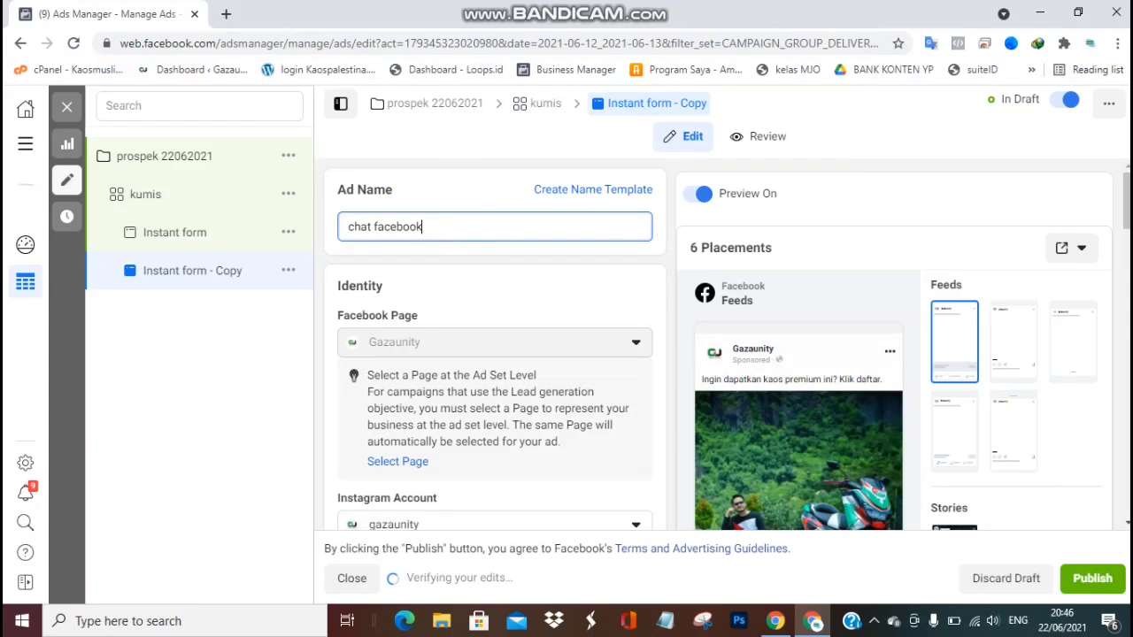
# Set the ad's question format to Automated Chat instead of Instant Form
pyautogui.scroll(-1, 495, 354)
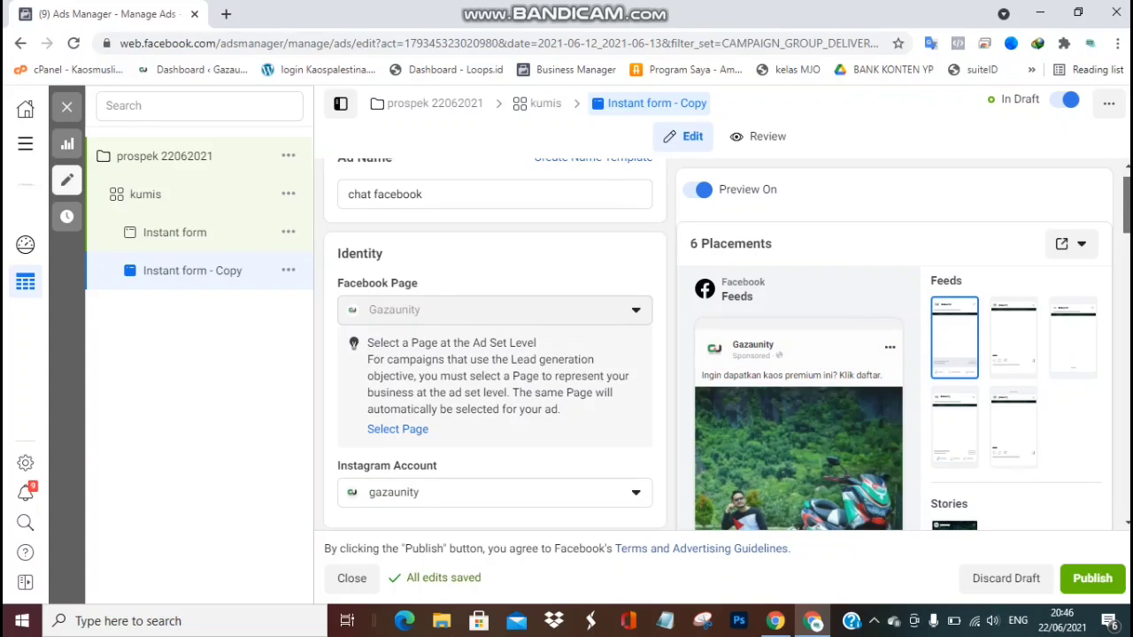
pyautogui.scroll(-5, 494, 354)
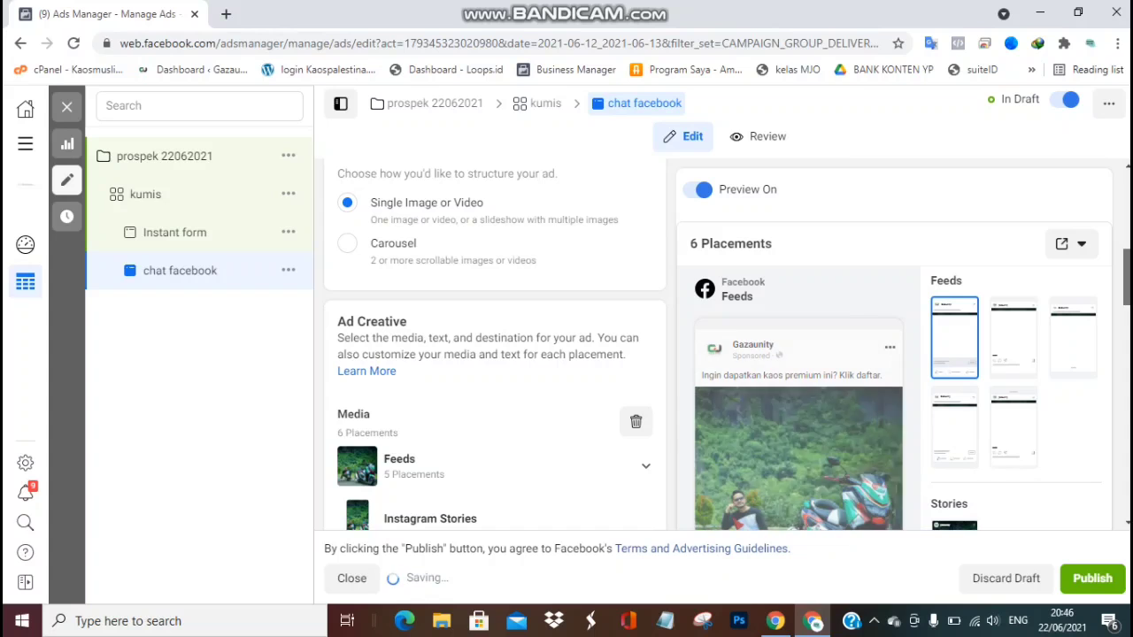
pyautogui.scroll(-3, 495, 354)
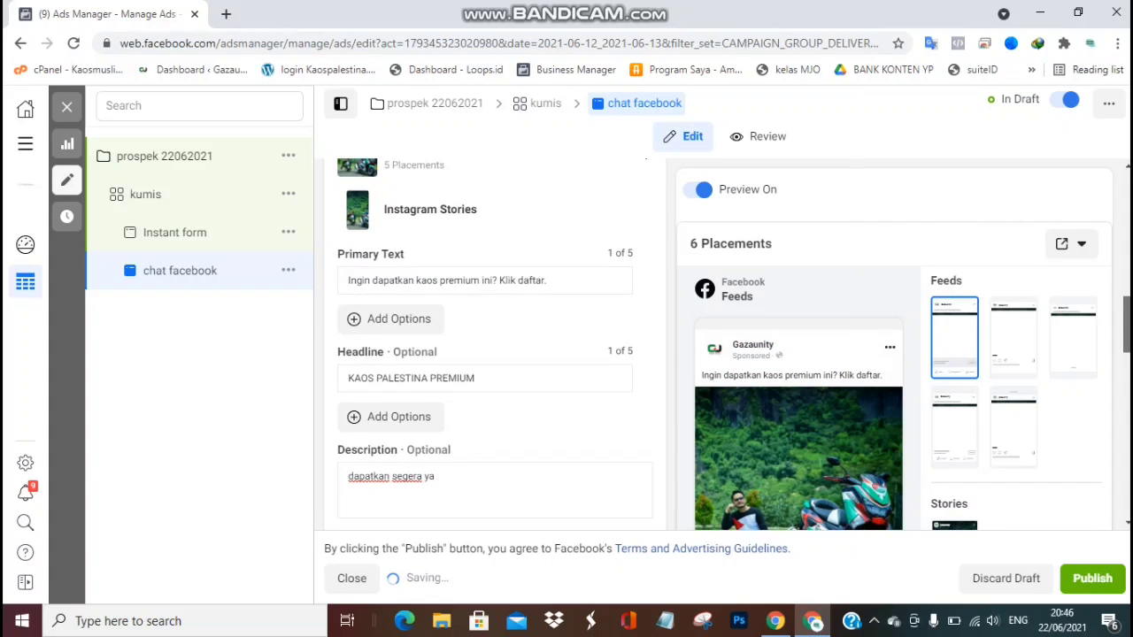
pyautogui.scroll(-5, 495, 354)
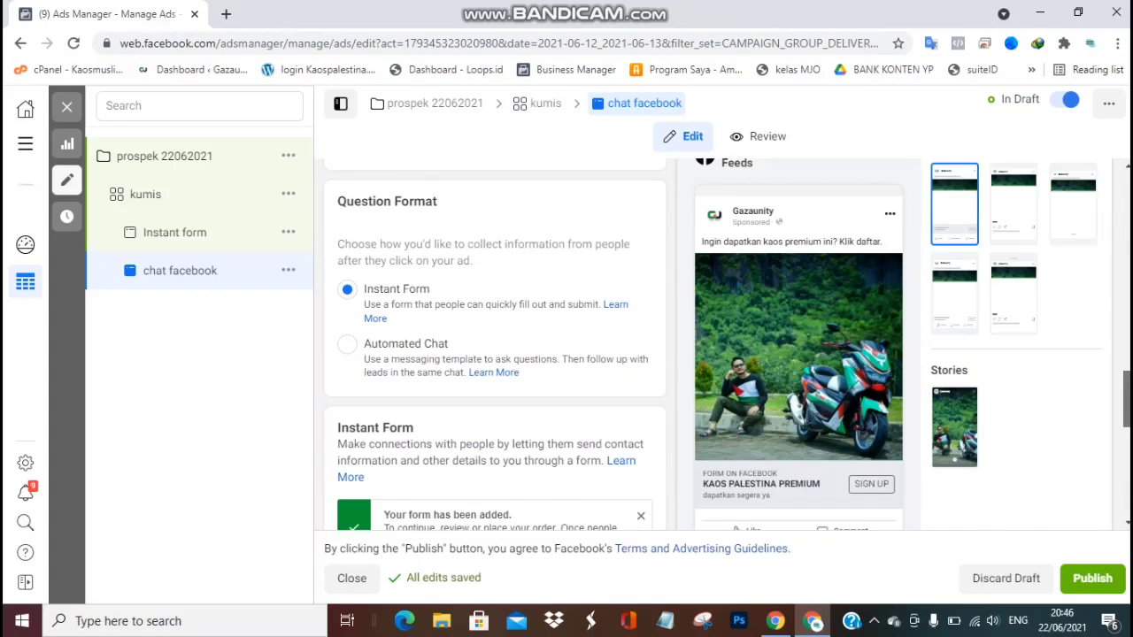
pyautogui.scroll(-1, 495, 353)
pyautogui.scroll(1, 495, 354)
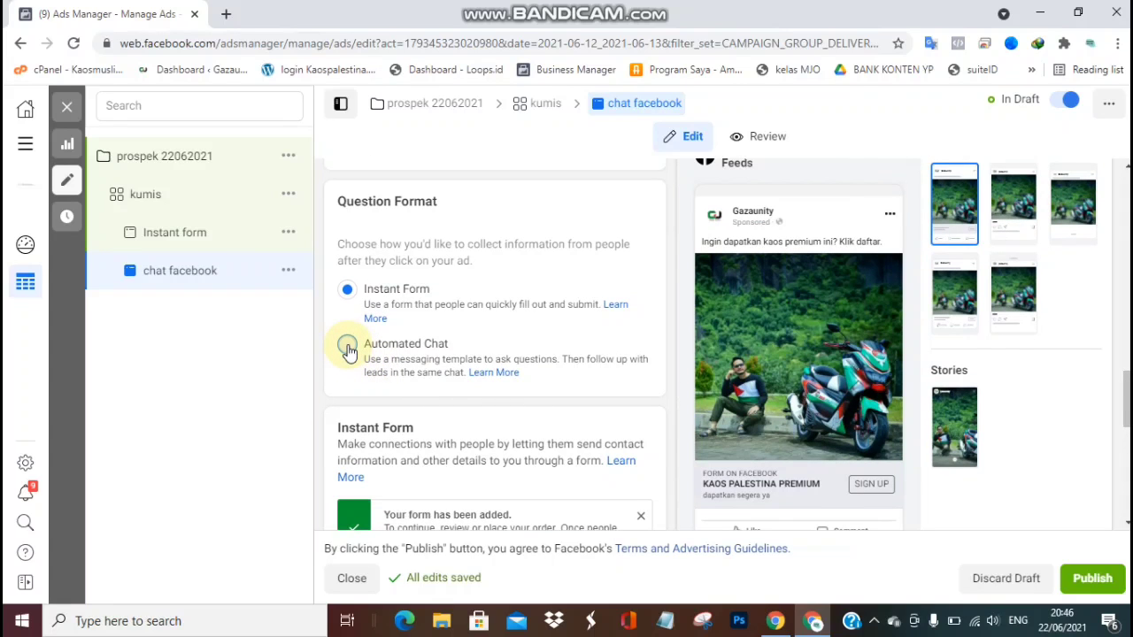
pyautogui.click(347, 346)
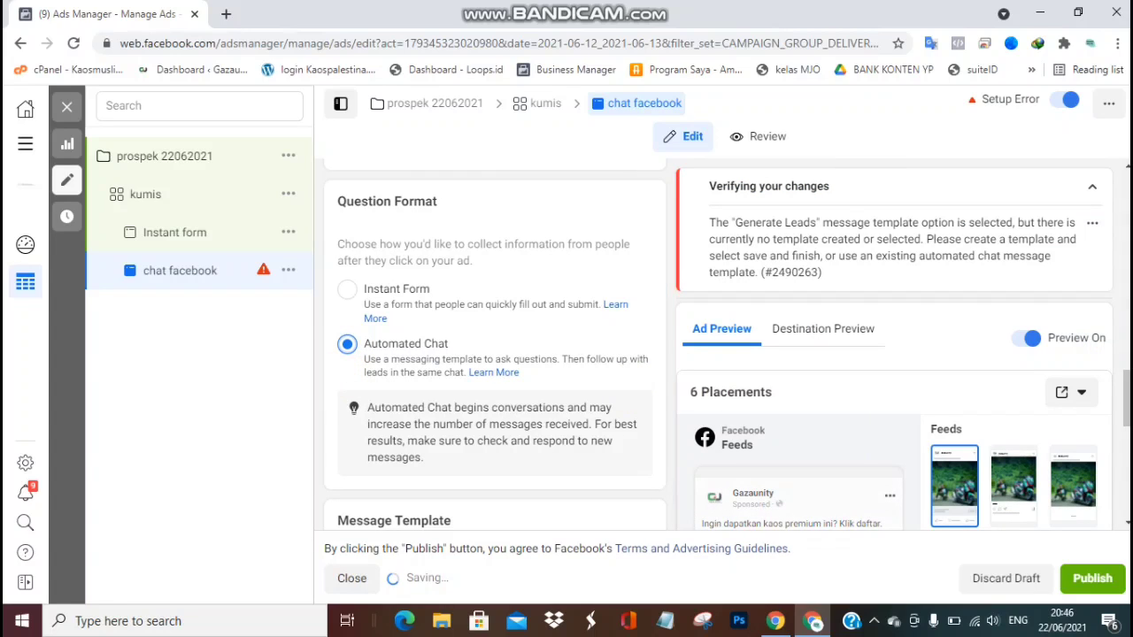
# Create a new chat message template and replace the intro text after the greeting name with "ingin dapatkan kaos premium kami?"
pyautogui.moveTo(752, 469)
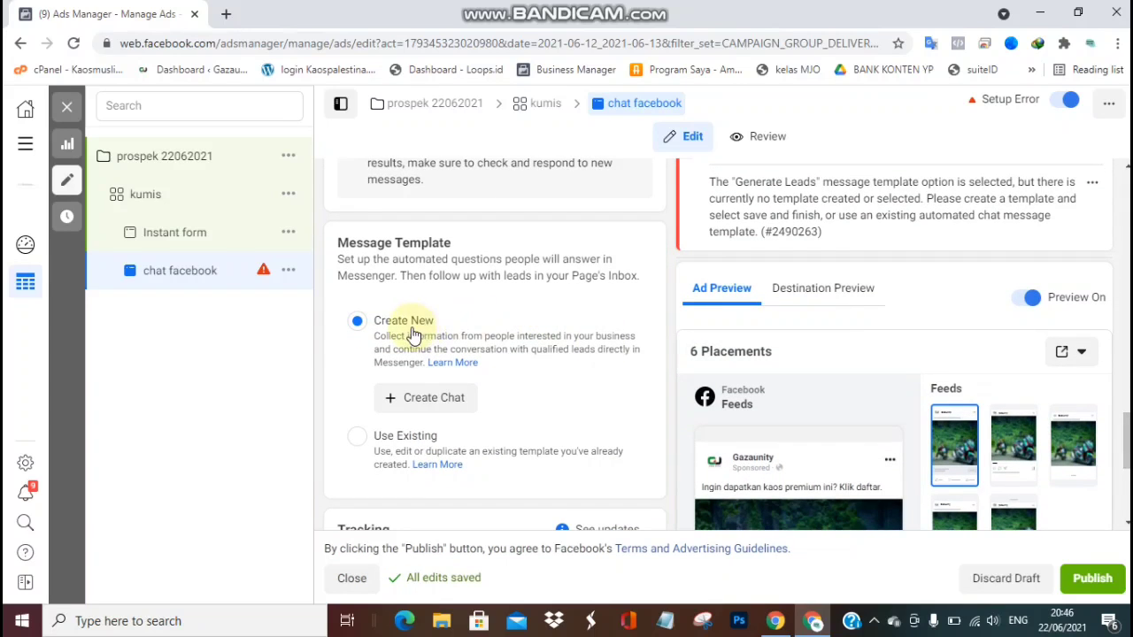
pyautogui.click(428, 409)
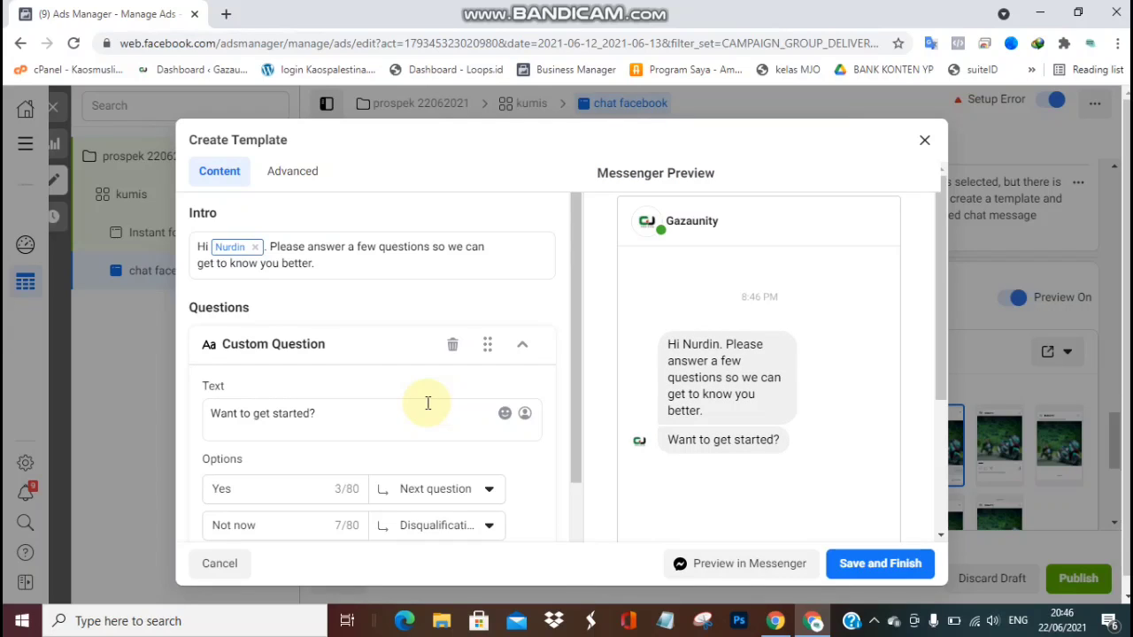
pyautogui.click(287, 251)
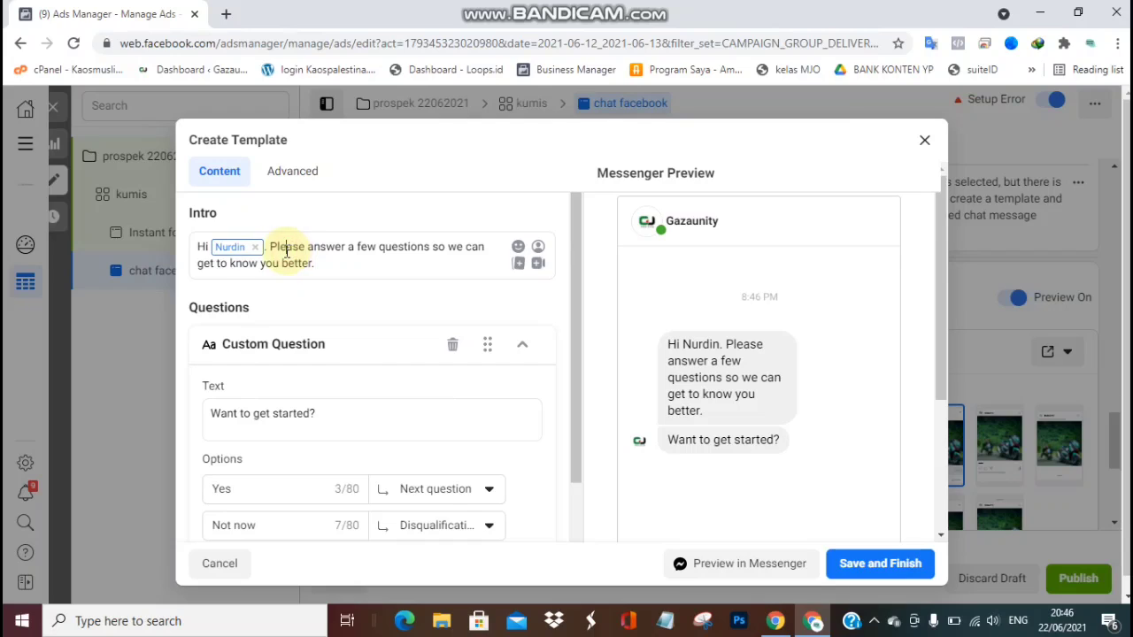
pyautogui.moveTo(270, 248); pyautogui.dragTo(325, 268)
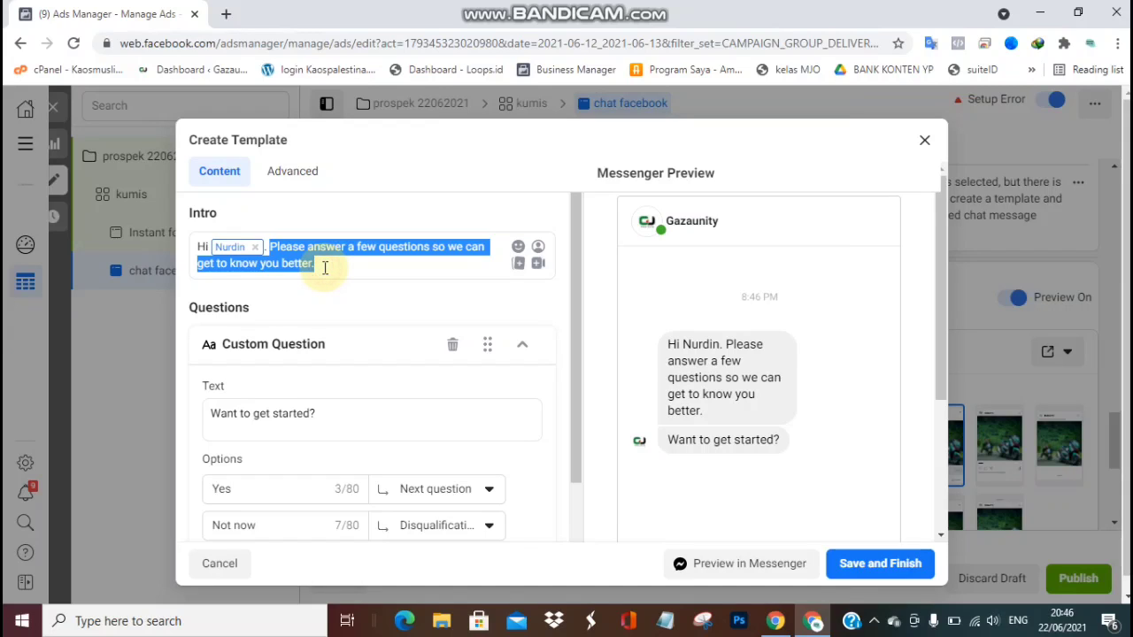
pyautogui.hotkey('ctrl', 'v')
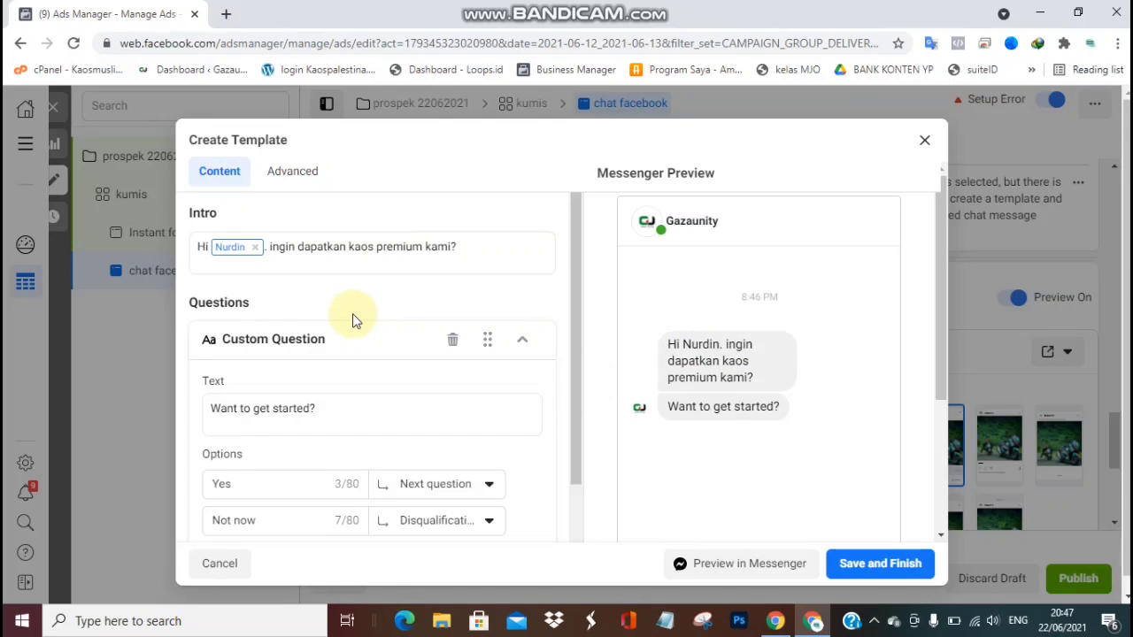
# Replace the custom question's text with "iya atau tidak?"
pyautogui.tripleClick(329, 411)
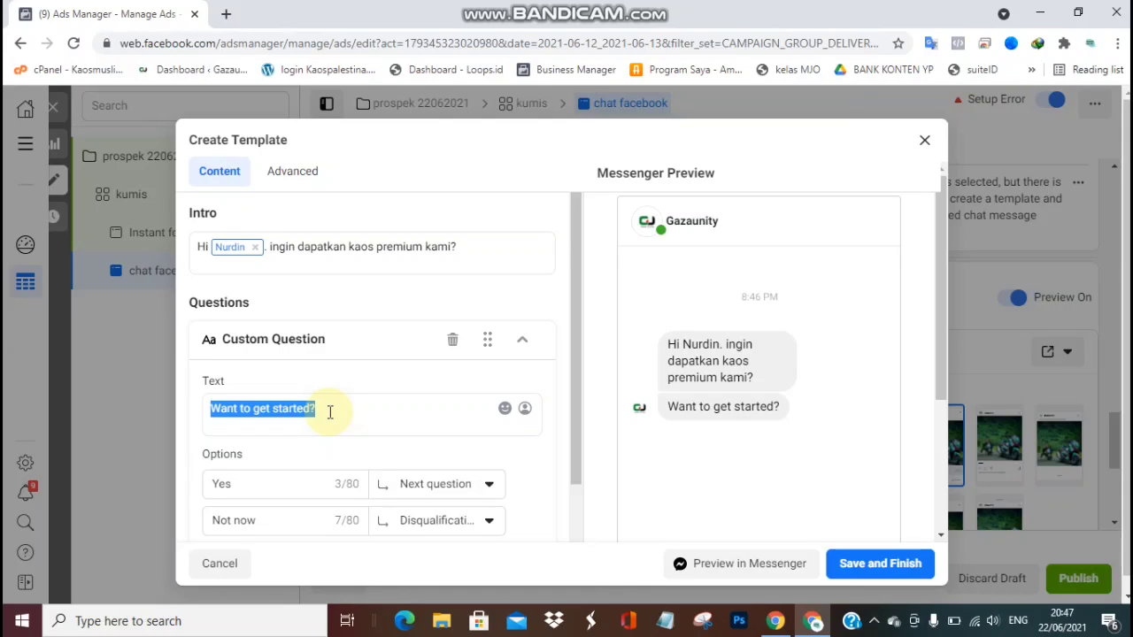
pyautogui.press('BackSpace')
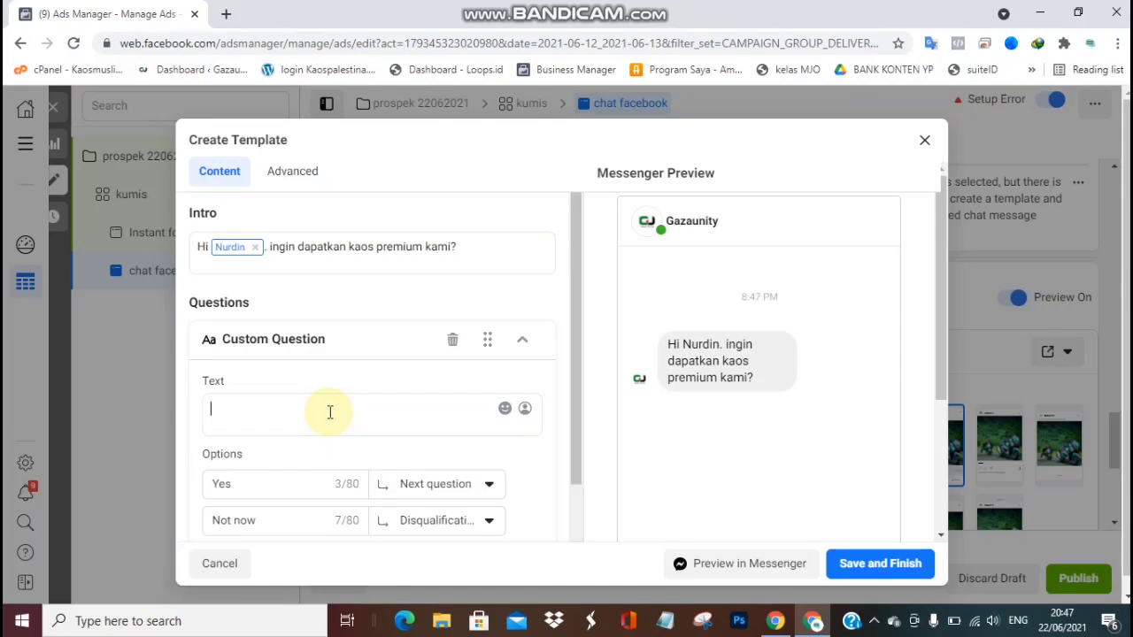
pyautogui.write('iya a')
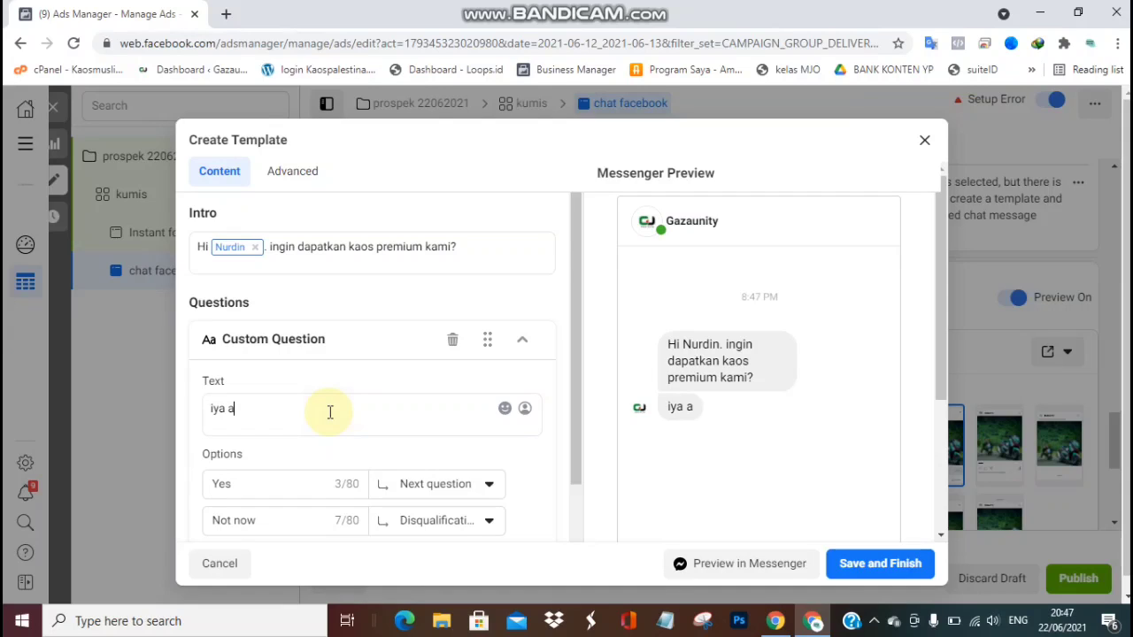
pyautogui.write('tau tidak?')
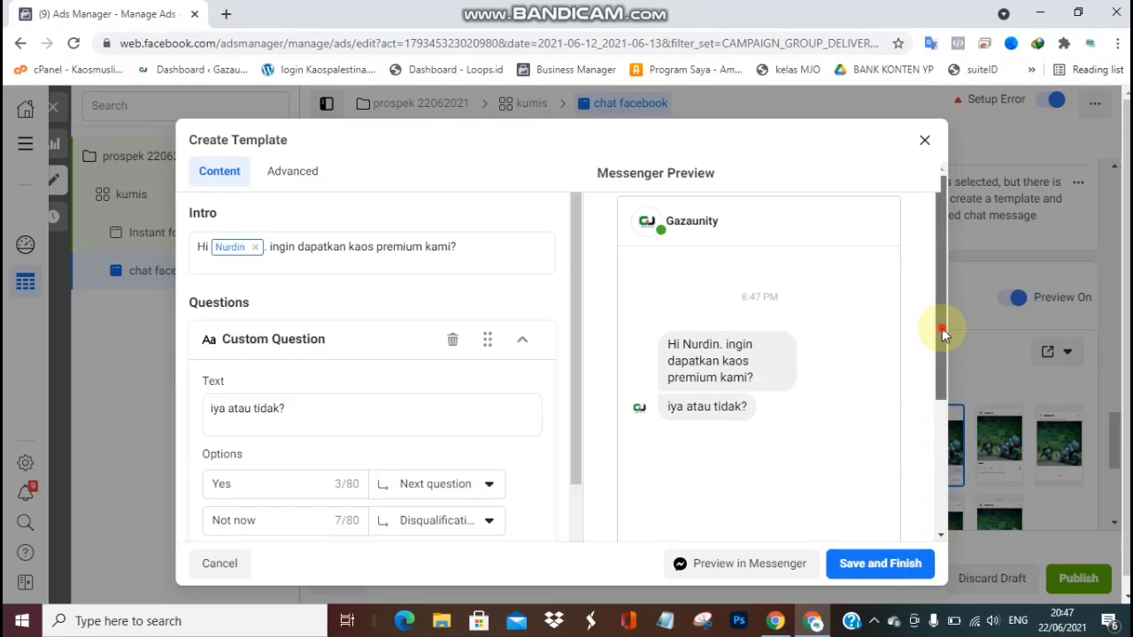
# Delete the City question from the message template
pyautogui.moveTo(941, 329); pyautogui.dragTo(944, 413)
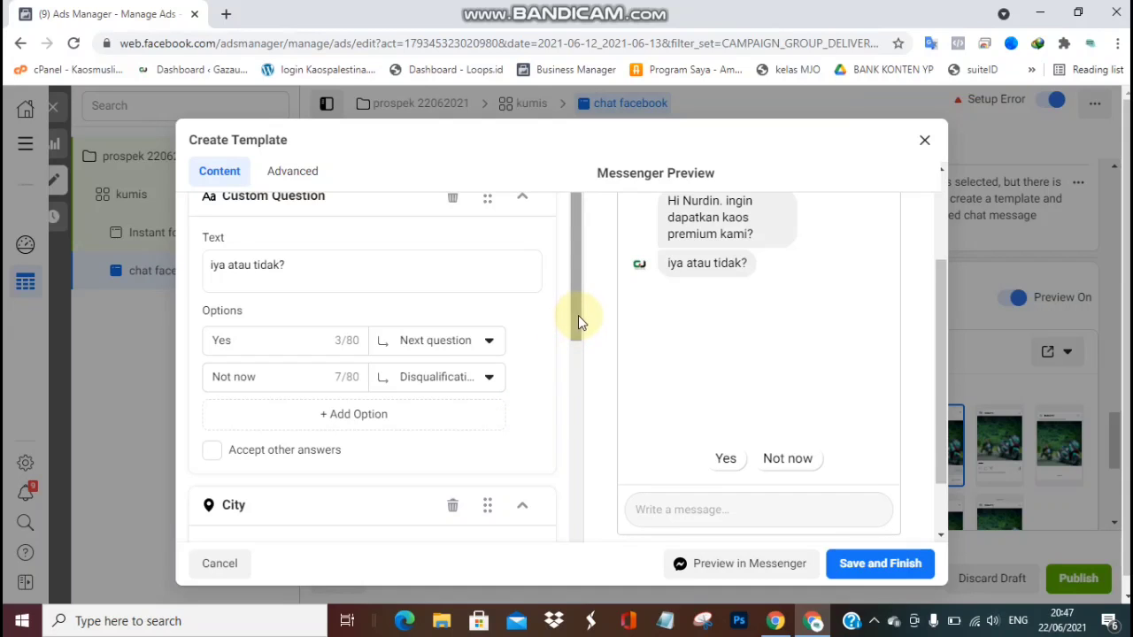
pyautogui.moveTo(578, 315); pyautogui.dragTo(581, 447)
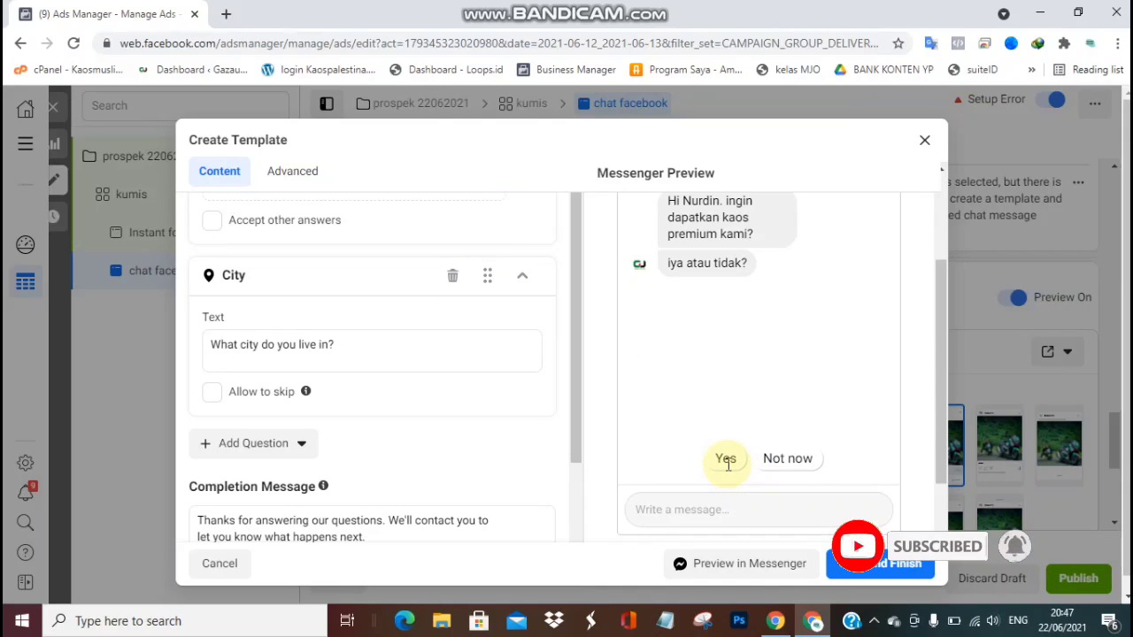
pyautogui.click(452, 280)
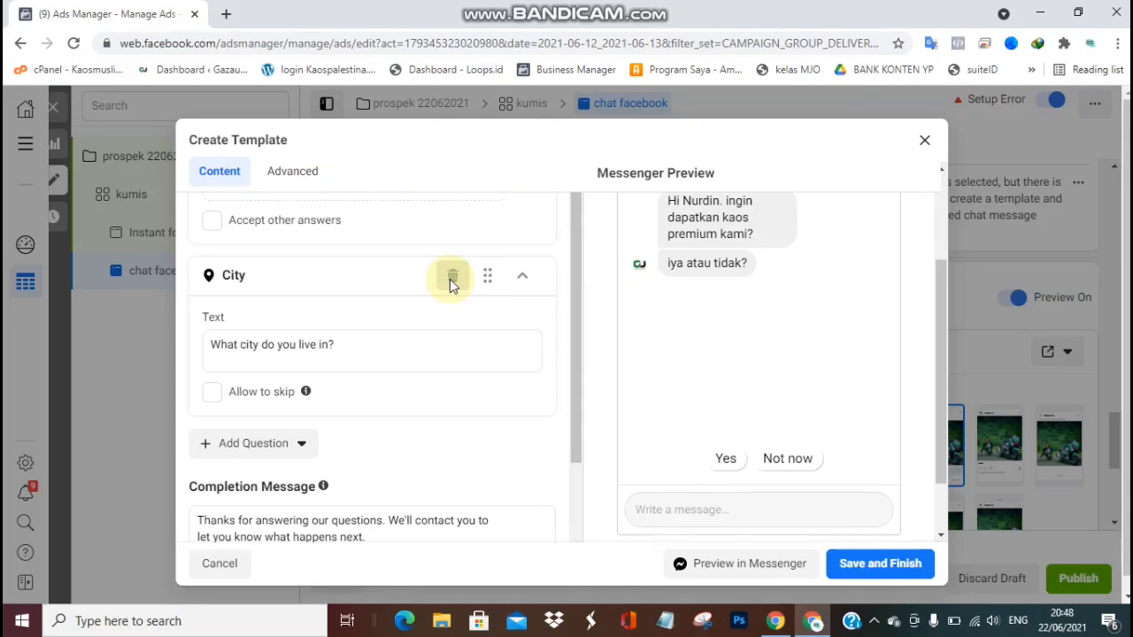
# Add a Full Name question from the user information types and set its text to "Nama Lengkap?"
pyautogui.moveTo(580, 372); pyautogui.dragTo(576, 528)
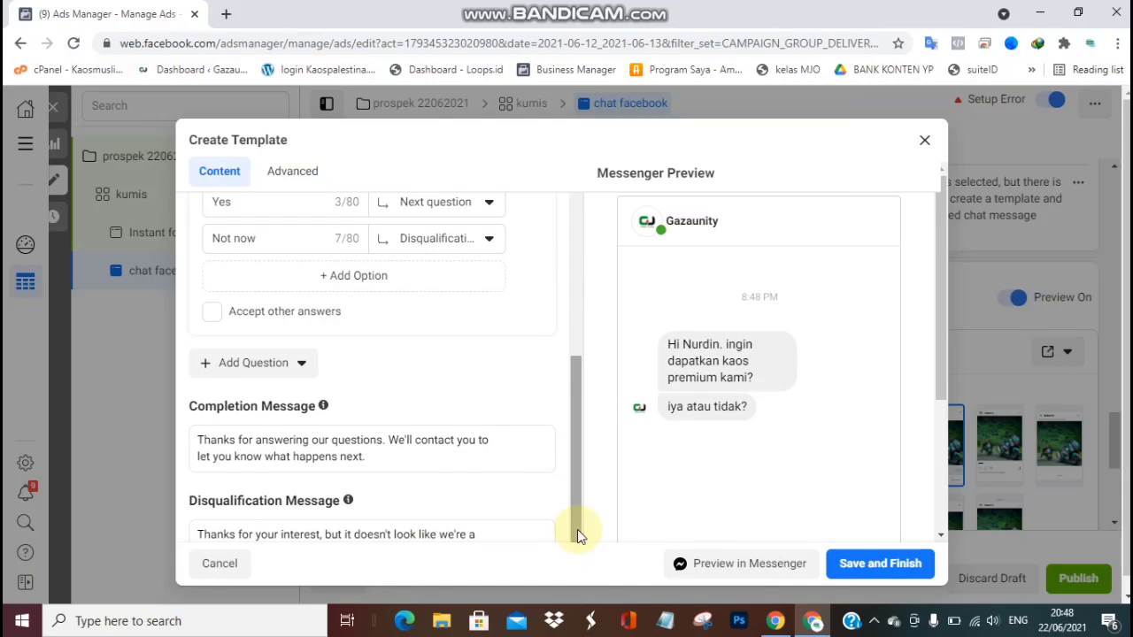
pyautogui.click(230, 365)
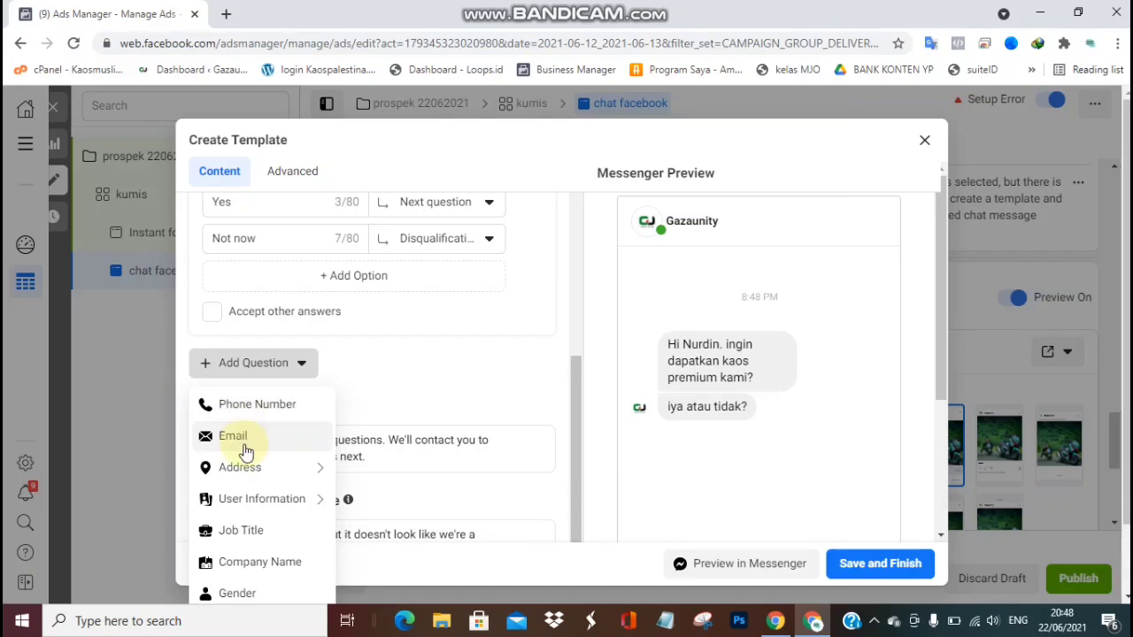
pyautogui.moveTo(248, 474)
pyautogui.moveTo(253, 502)
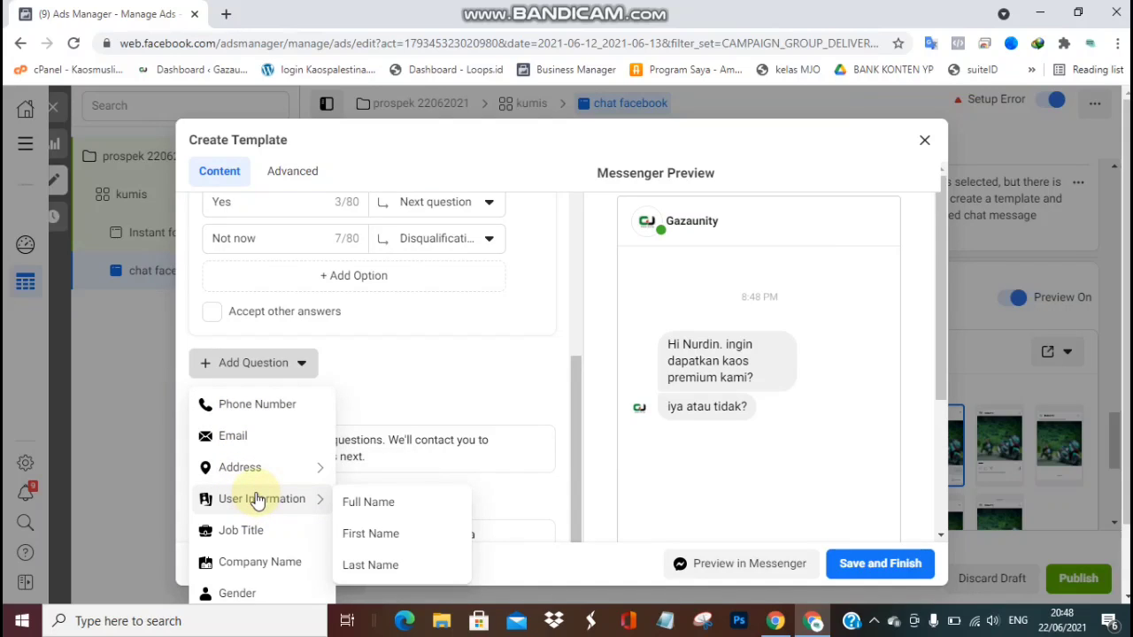
pyautogui.click(354, 508)
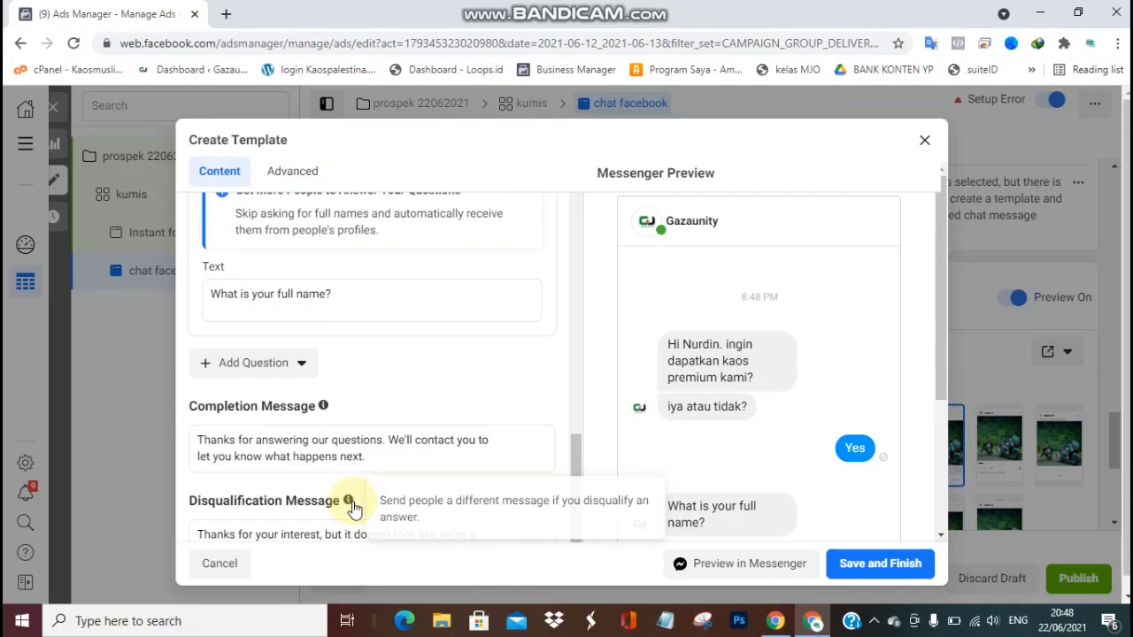
pyautogui.click(360, 300)
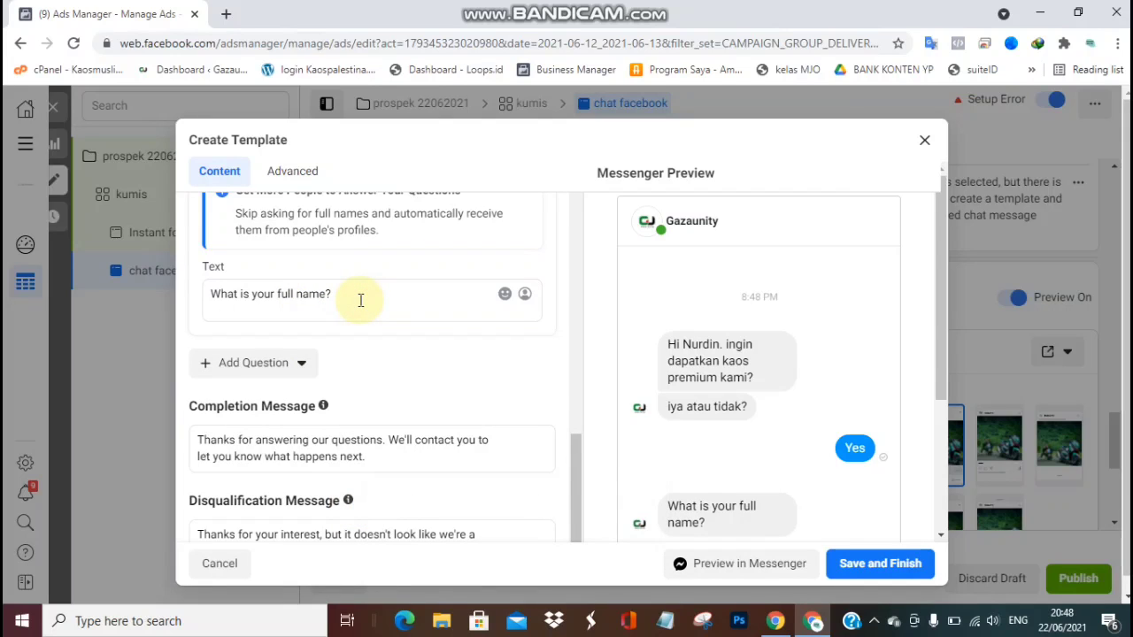
pyautogui.hotkey('ctrl', 'a')
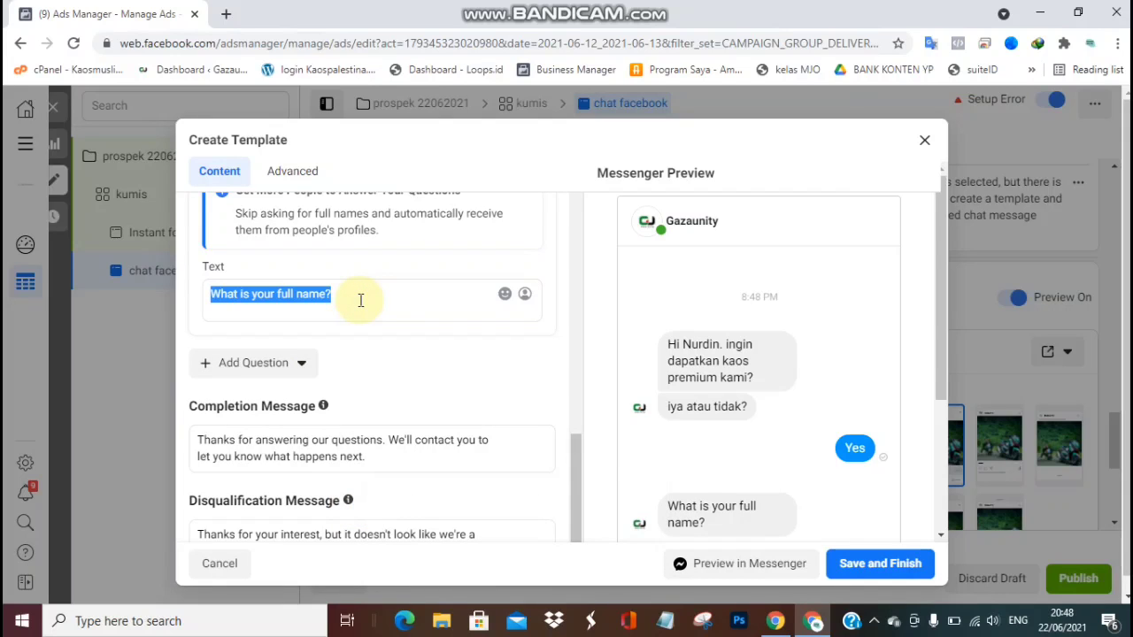
pyautogui.write('Na')
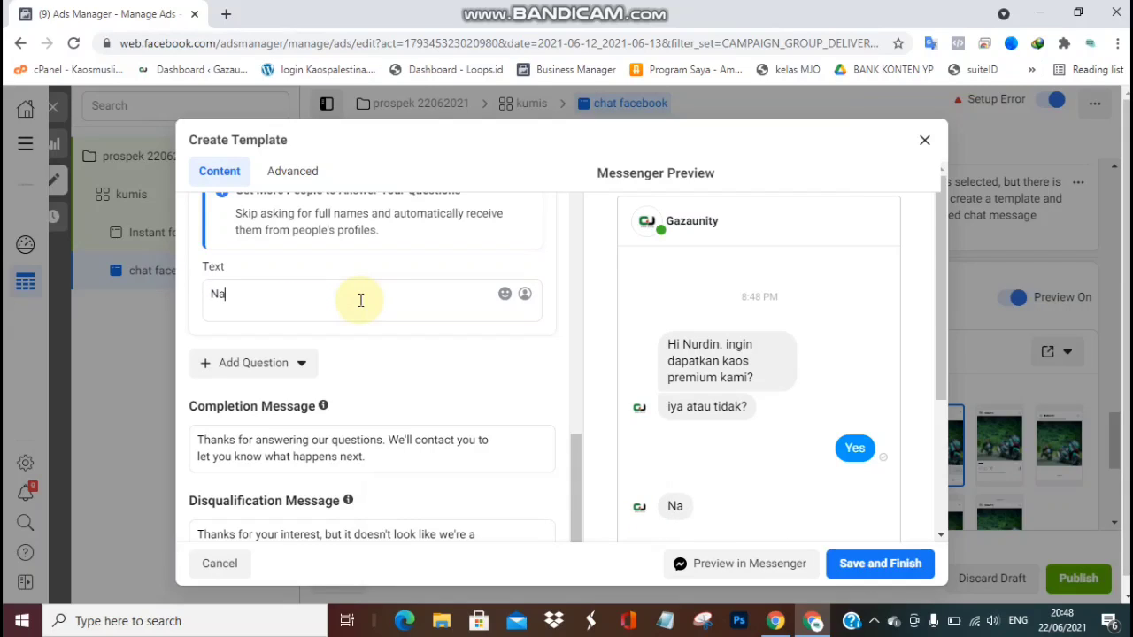
pyautogui.write('ma Lengkap')
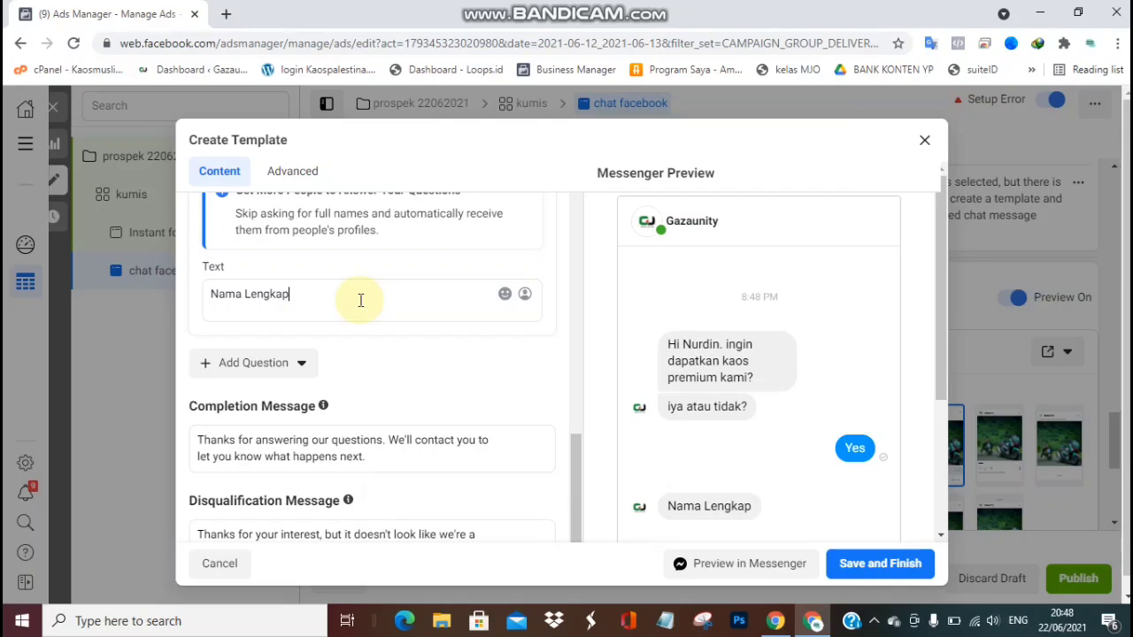
pyautogui.write('?')
# Add a Phone Number question and set its text to "Info akan di whatsapp admin, Berapa Nomor whatsappnya?"
pyautogui.click(278, 366)
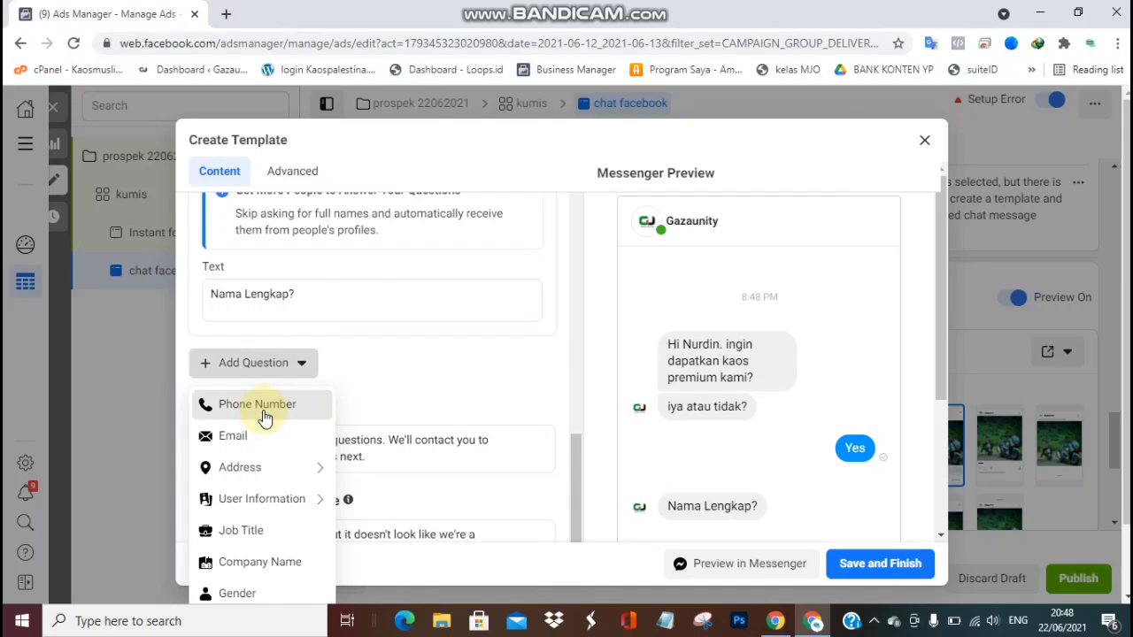
pyautogui.click(264, 412)
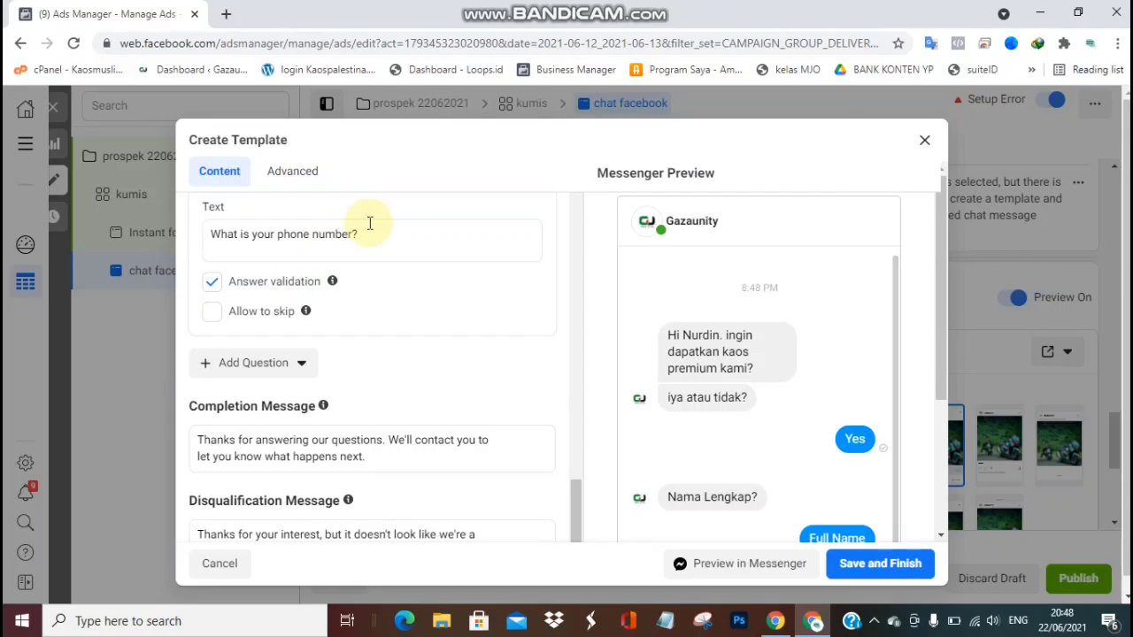
pyautogui.tripleClick(372, 236)
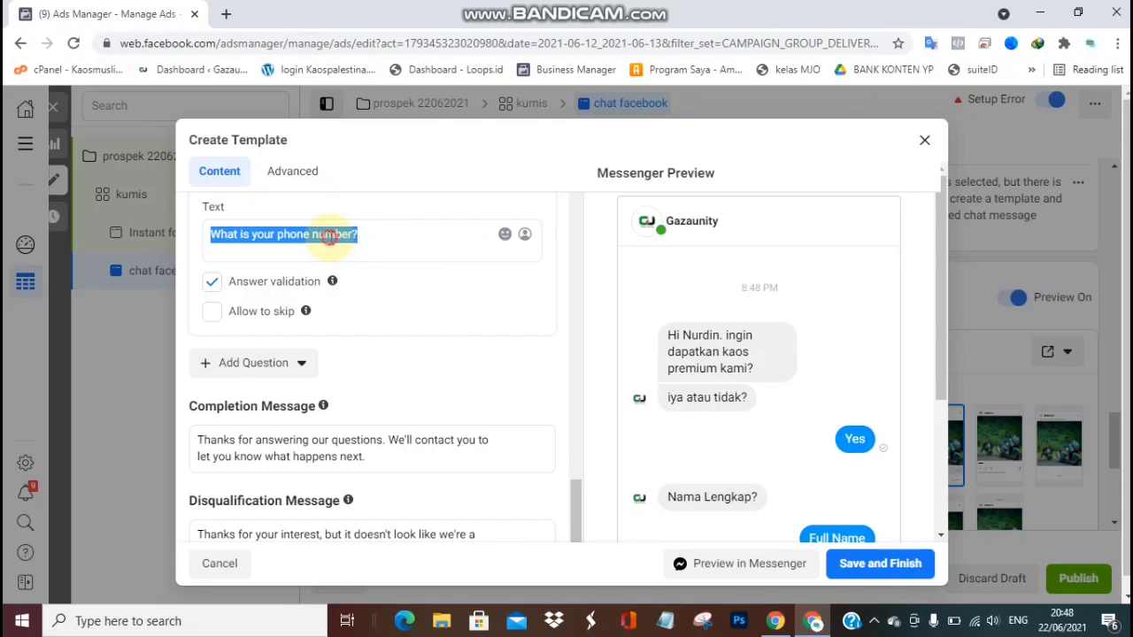
pyautogui.write('Berapa Nomor whatsappnya?')
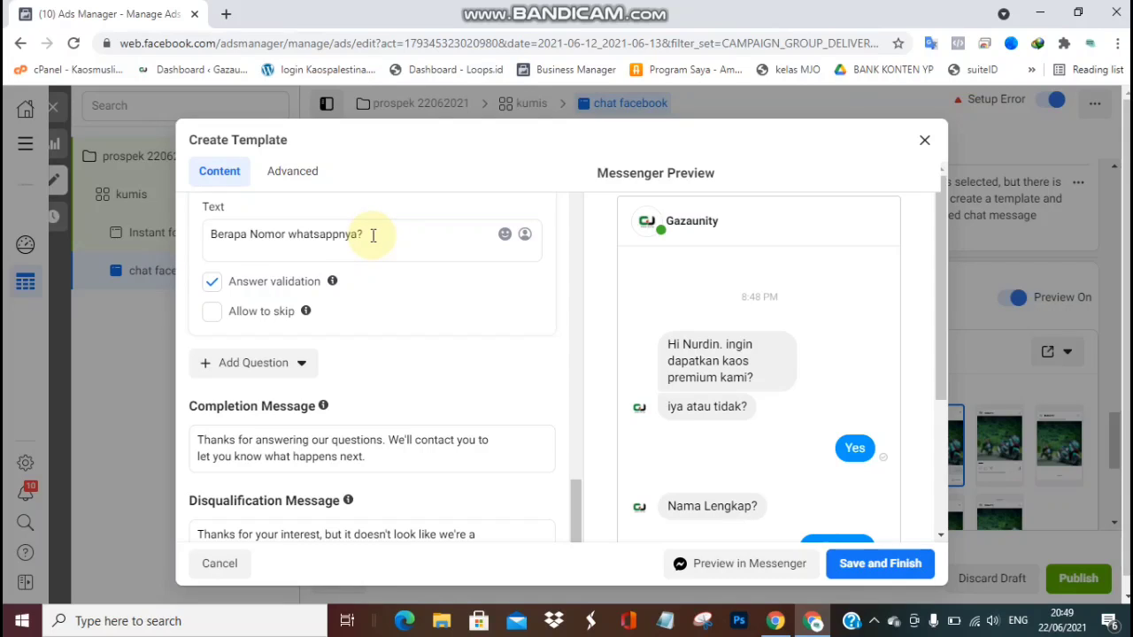
pyautogui.hotkey('ctrl', 'a')
pyautogui.write('Info akan di whatsapp admin, Berapa Nomor whatsappnya?')
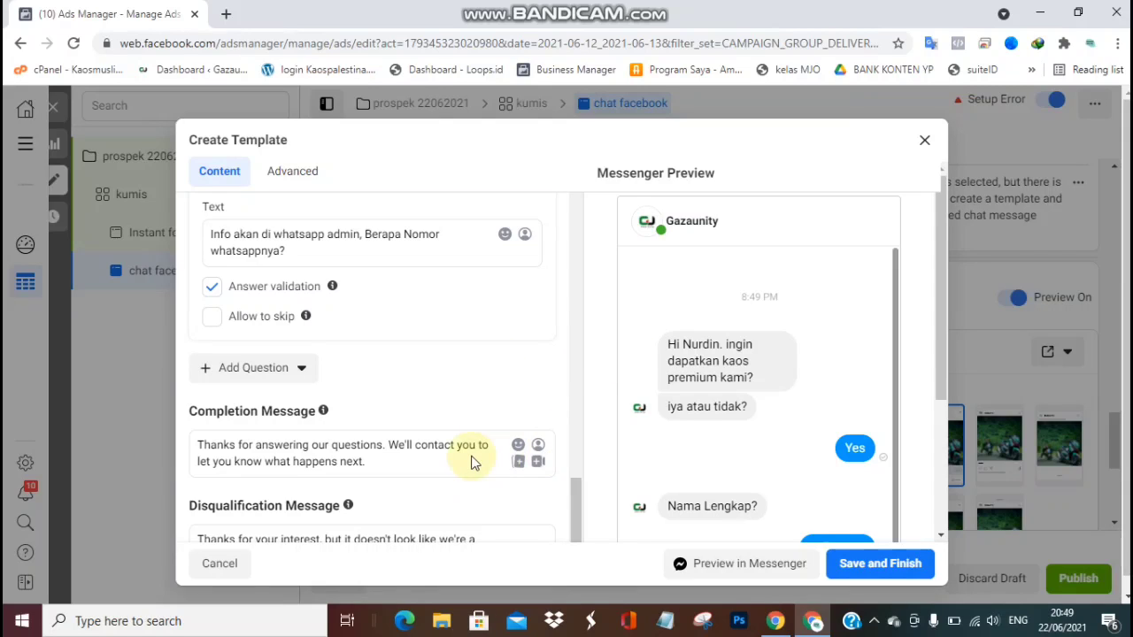
pyautogui.moveTo(576, 495); pyautogui.dragTo(574, 515)
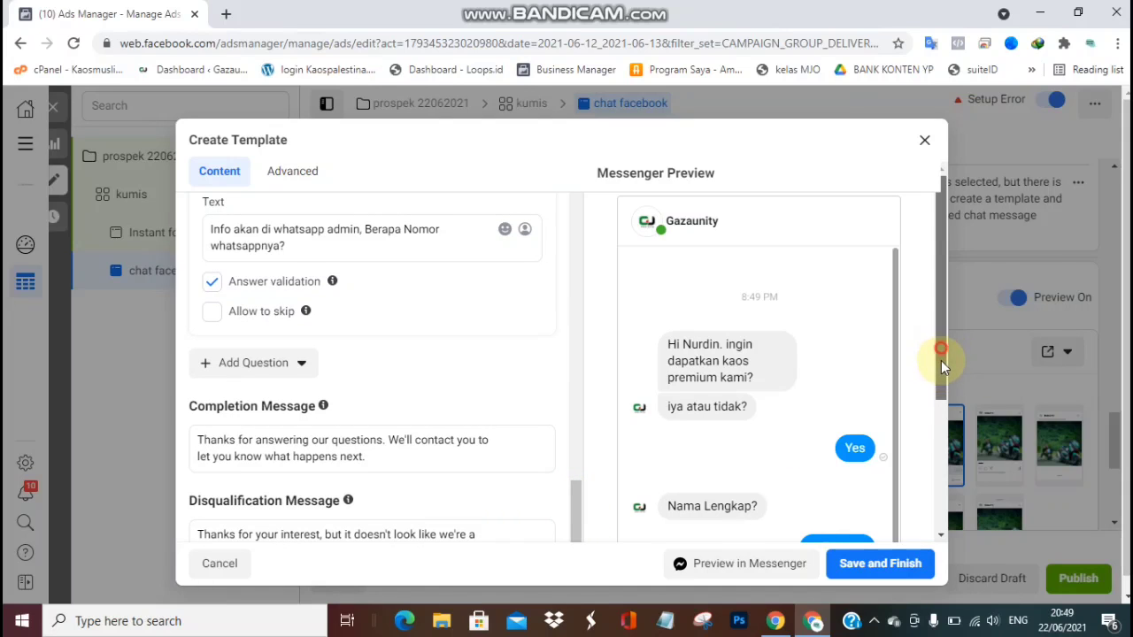
# Replace the template's completion message with "terimakasih, tunggu whatsapp dari admin ya."
pyautogui.moveTo(941, 360); pyautogui.dragTo(944, 442)
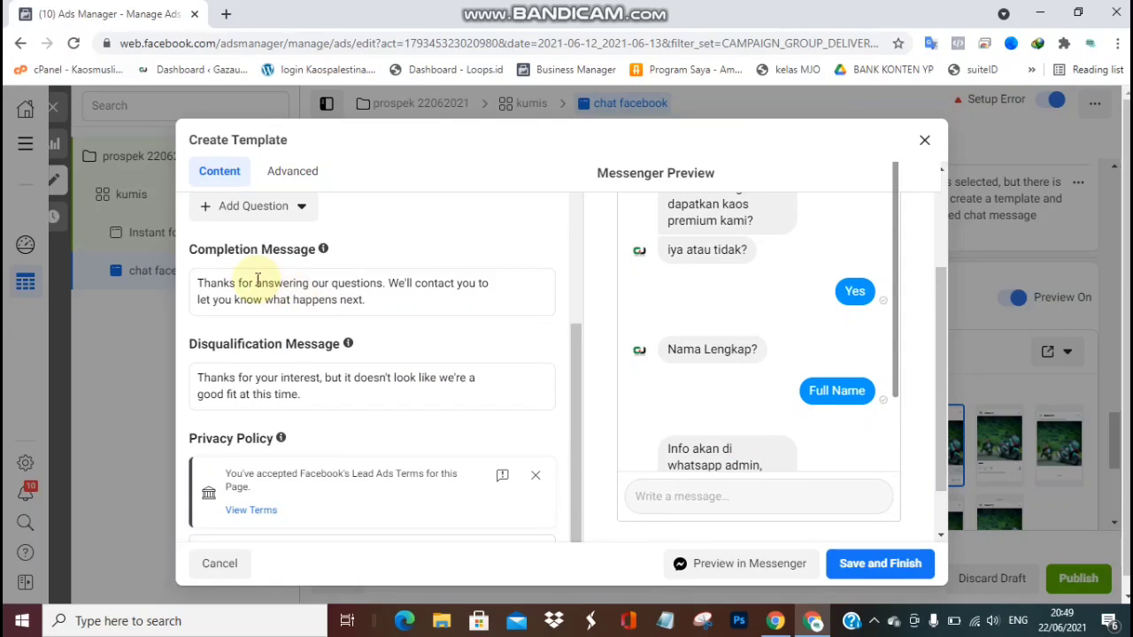
pyautogui.tripleClick(359, 292)
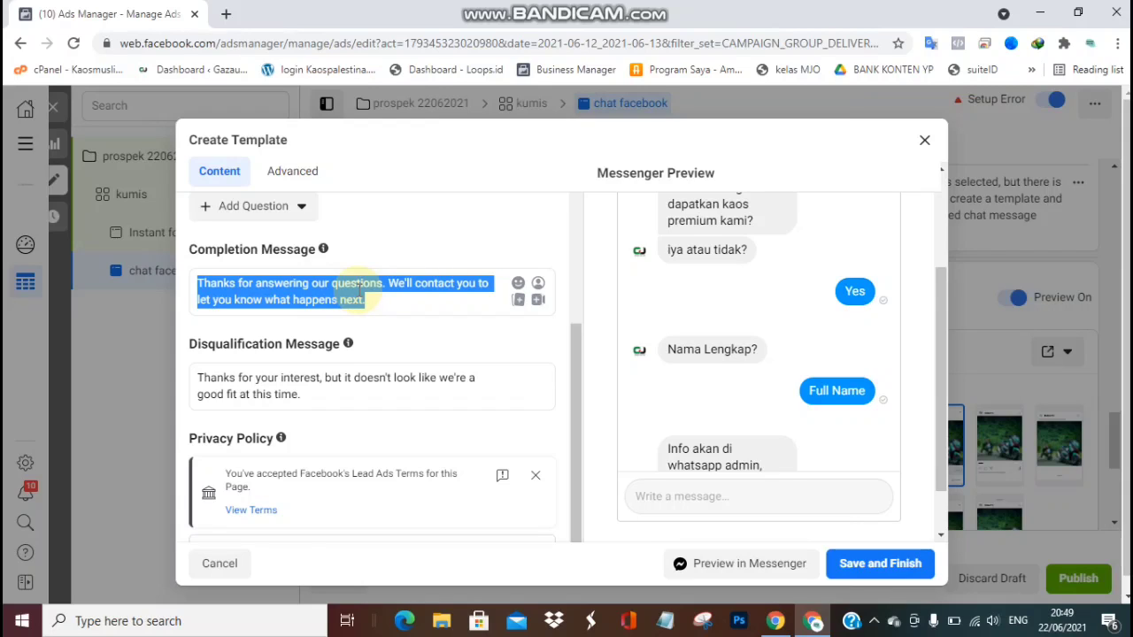
pyautogui.write('terimakasih')
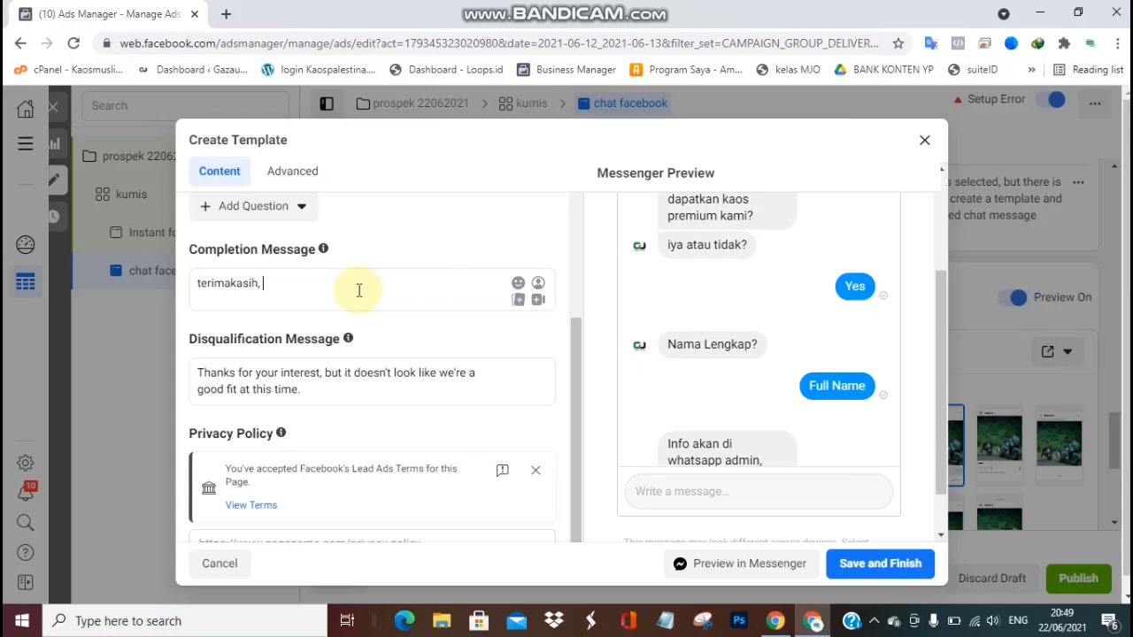
pyautogui.write('tunggu whatsapp dari admin ya.')
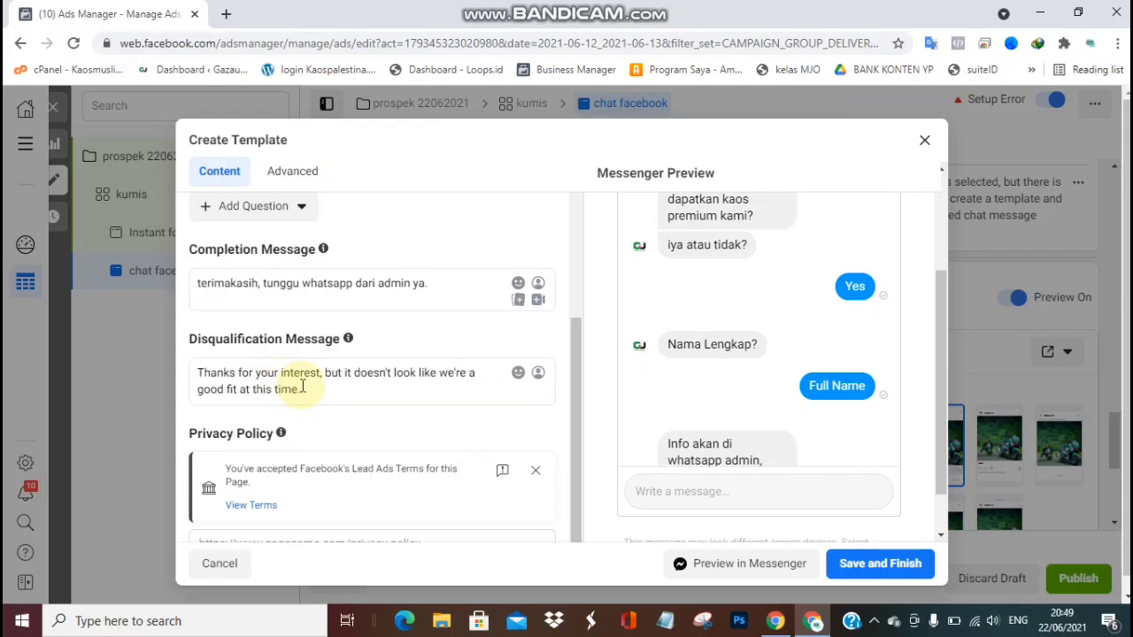
# Replace the disqualification message with "silahkan kirimkan informasi sesuai pertanyaan."
pyautogui.click(313, 386)
pyautogui.hotkey('ctrl', 'a')
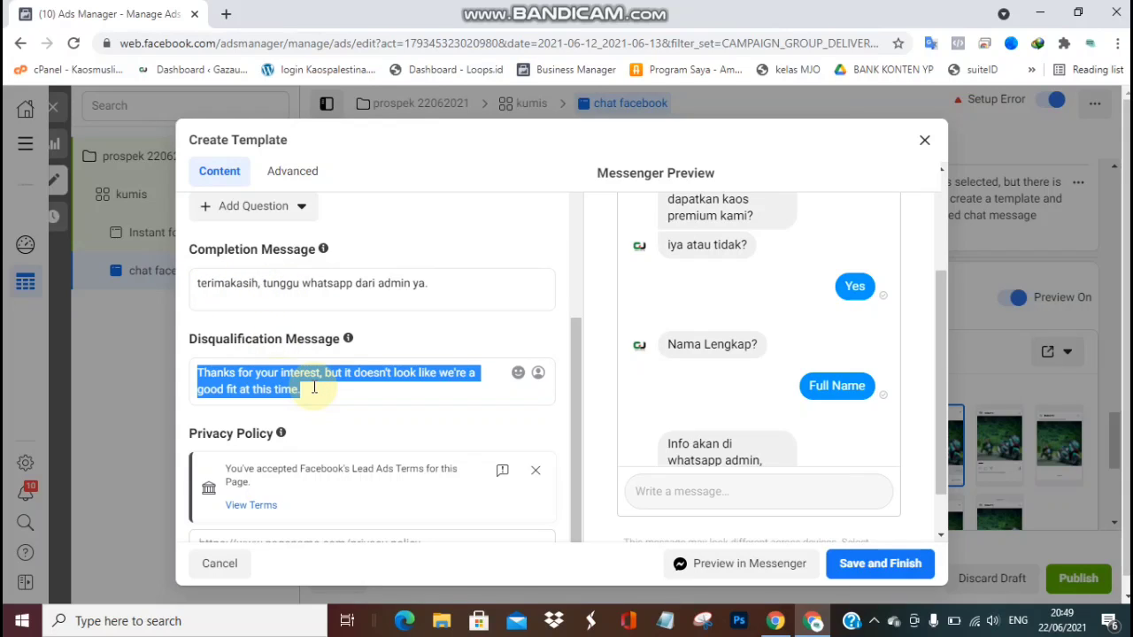
pyautogui.write('s')
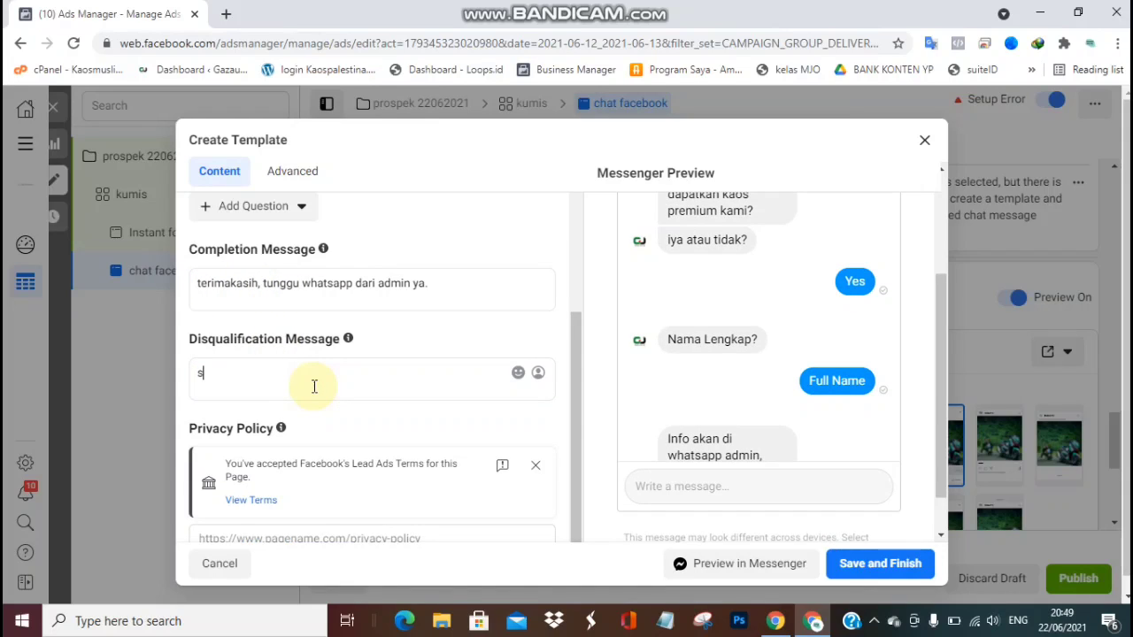
pyautogui.write('ilahkan kirimkan')
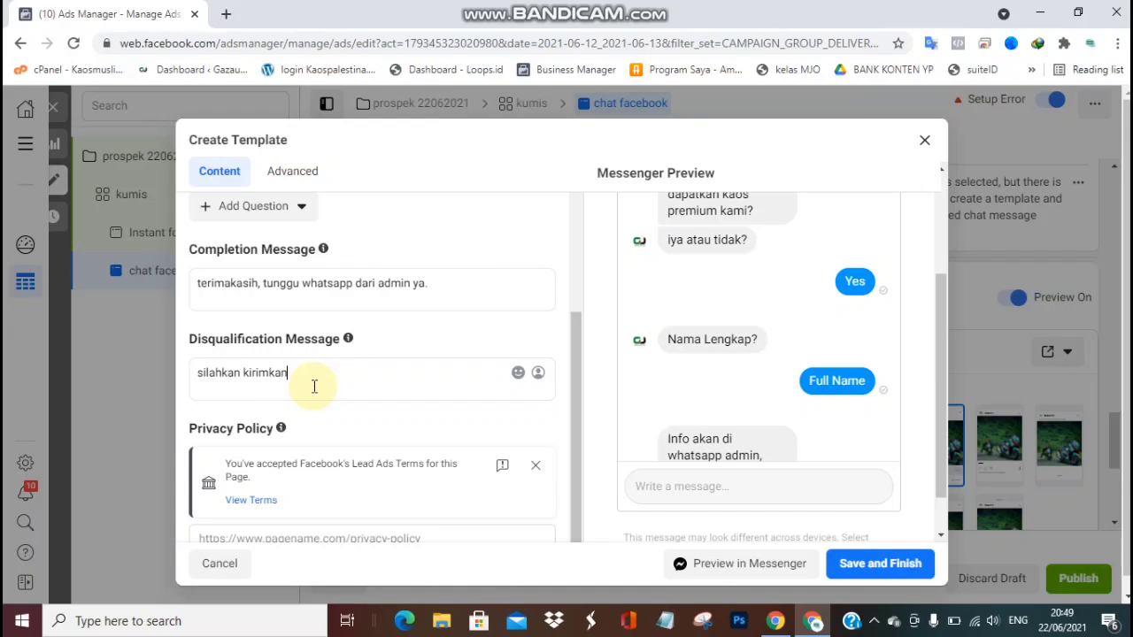
pyautogui.write(' informasi sesuai perta')
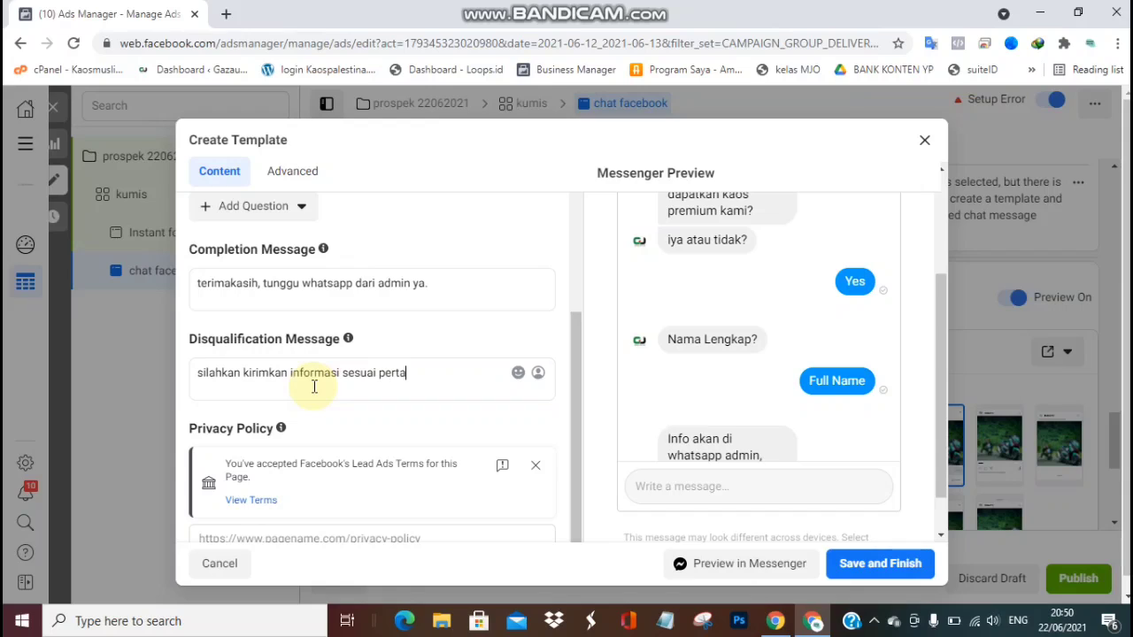
pyautogui.write('nyaan.')
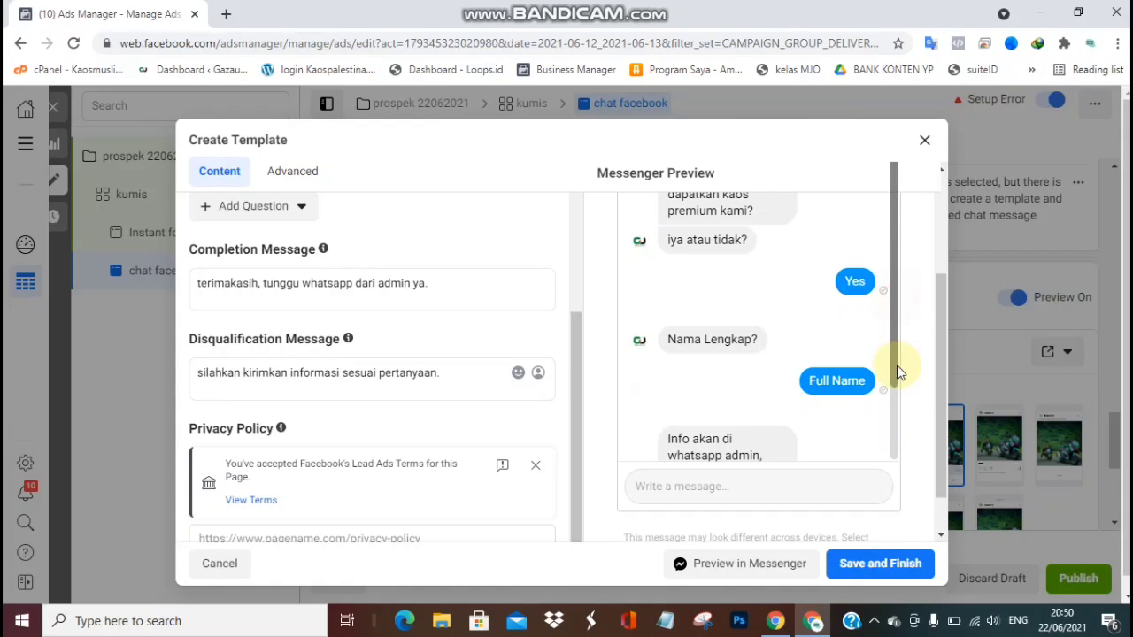
pyautogui.moveTo(896, 364); pyautogui.dragTo(897, 412)
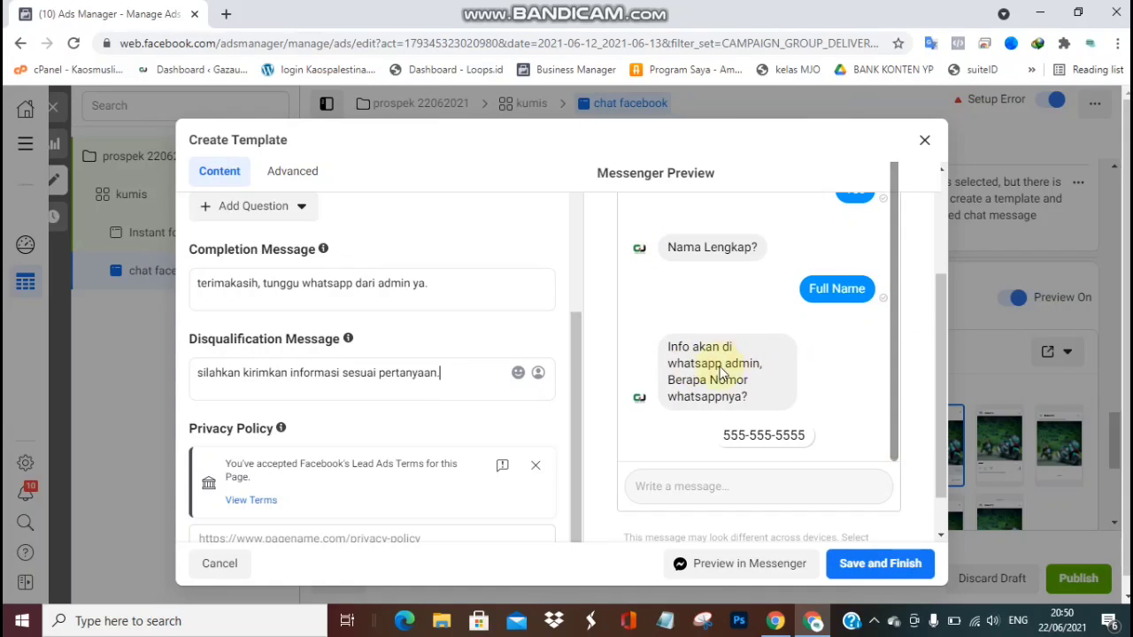
pyautogui.moveTo(891, 389); pyautogui.dragTo(895, 275)
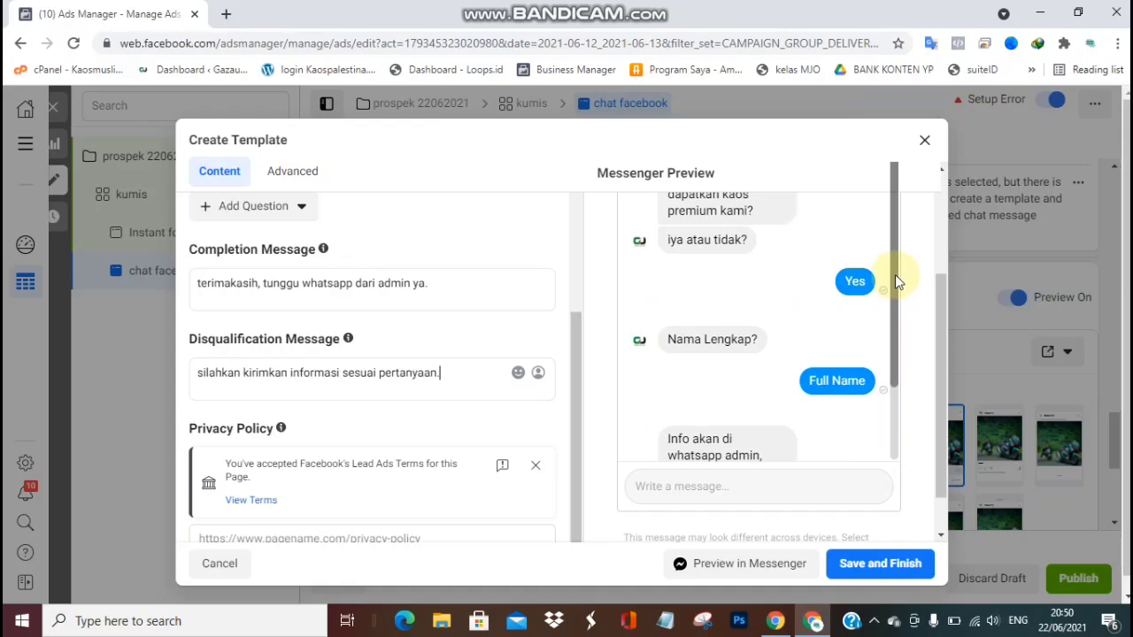
pyautogui.click(870, 570)
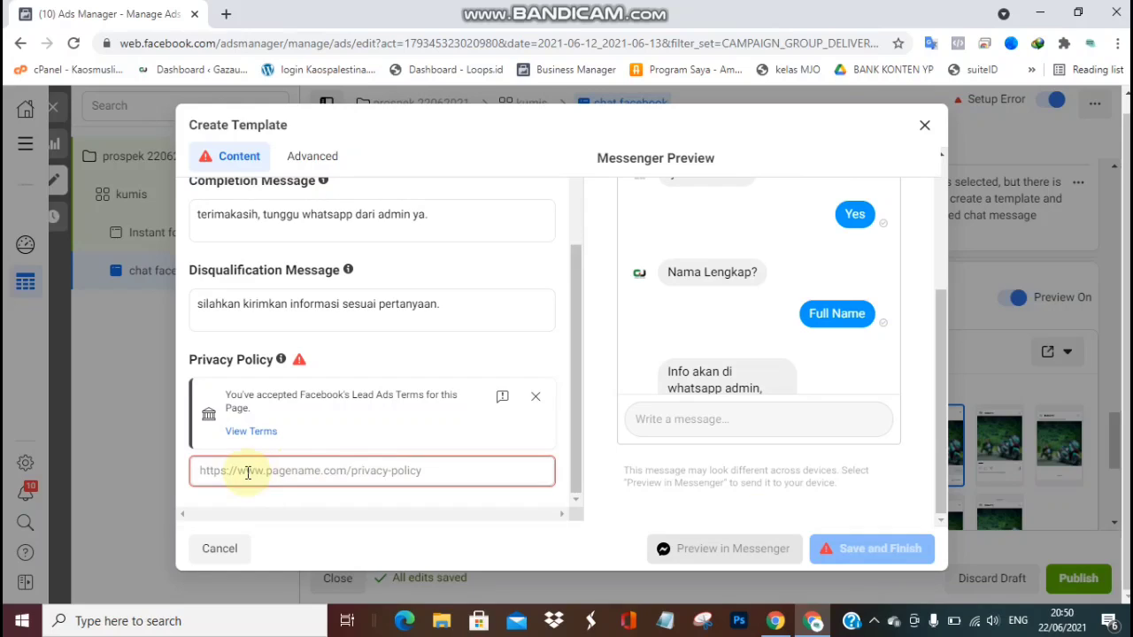
pyautogui.click(280, 472)
pyautogui.write('ht')
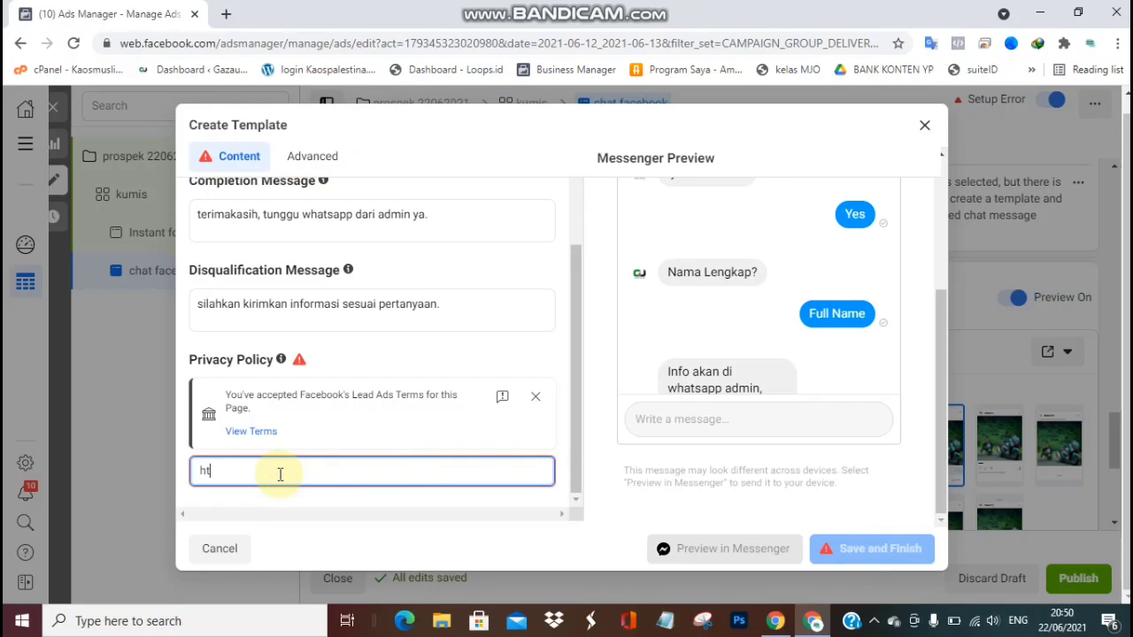
pyautogui.write('tps://gazaunin')
pyautogui.write('y.com')
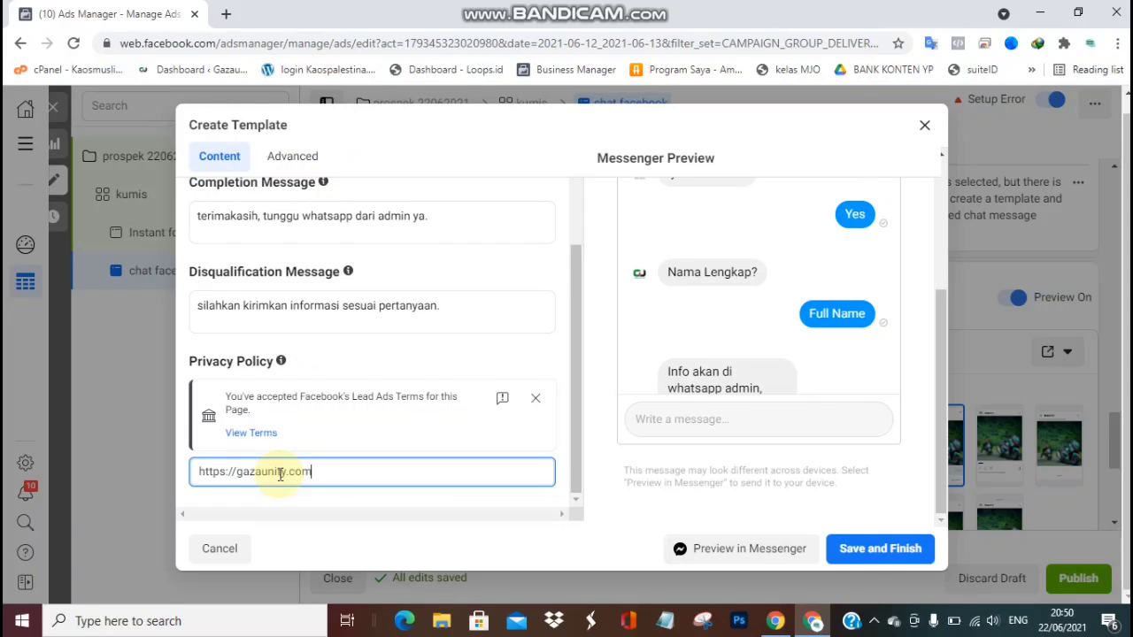
pyautogui.click(880, 551)
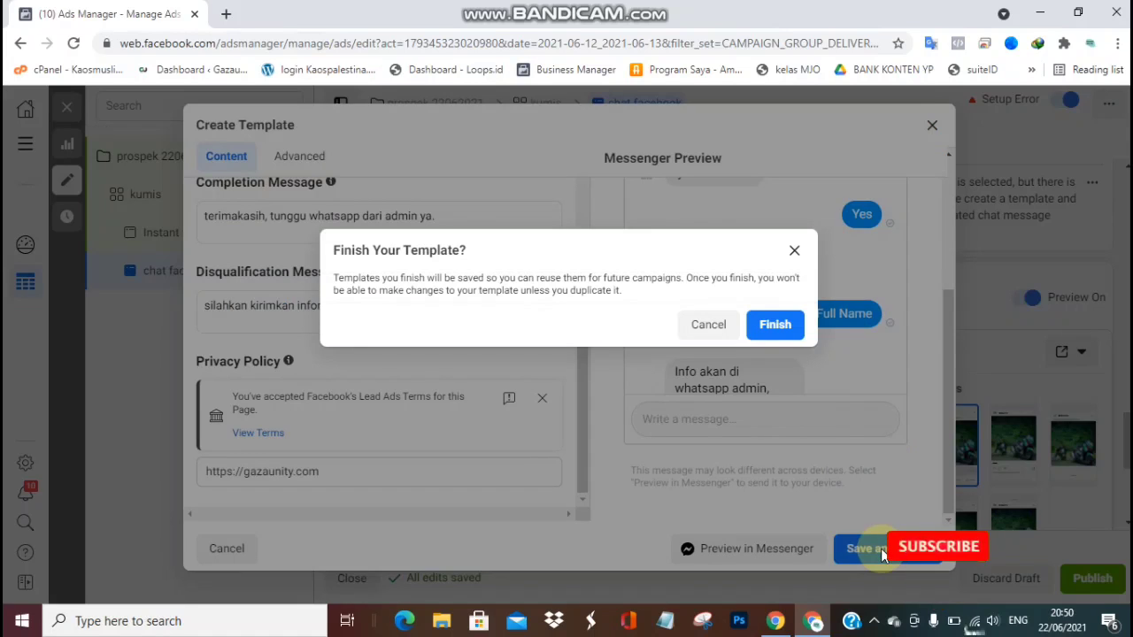
pyautogui.click(791, 328)
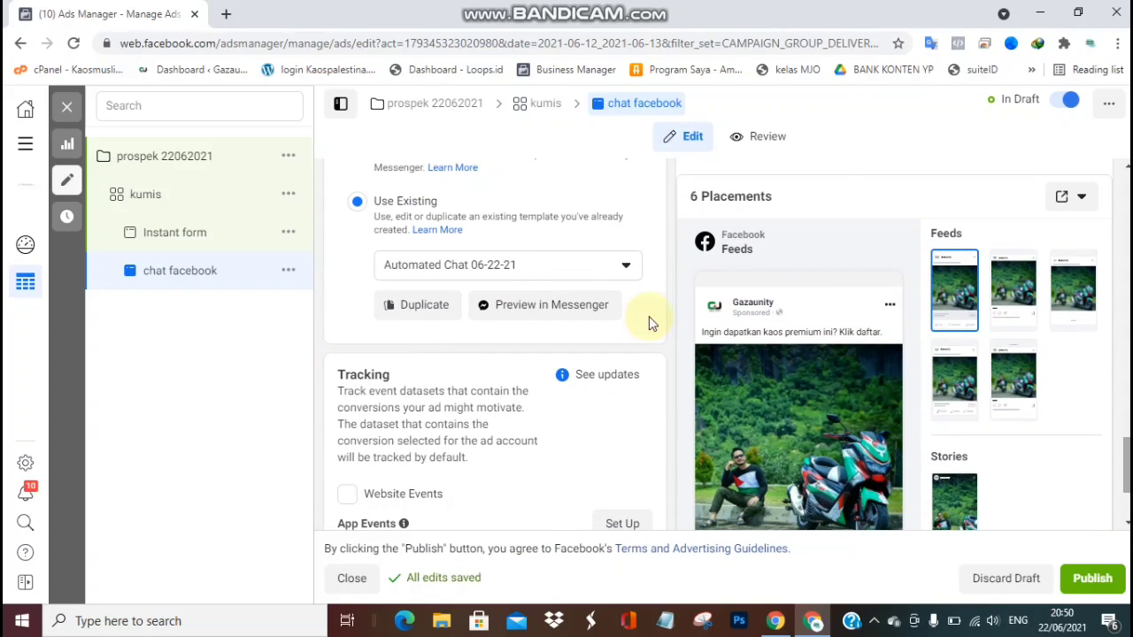
pyautogui.click(529, 267)
pyautogui.click(528, 267)
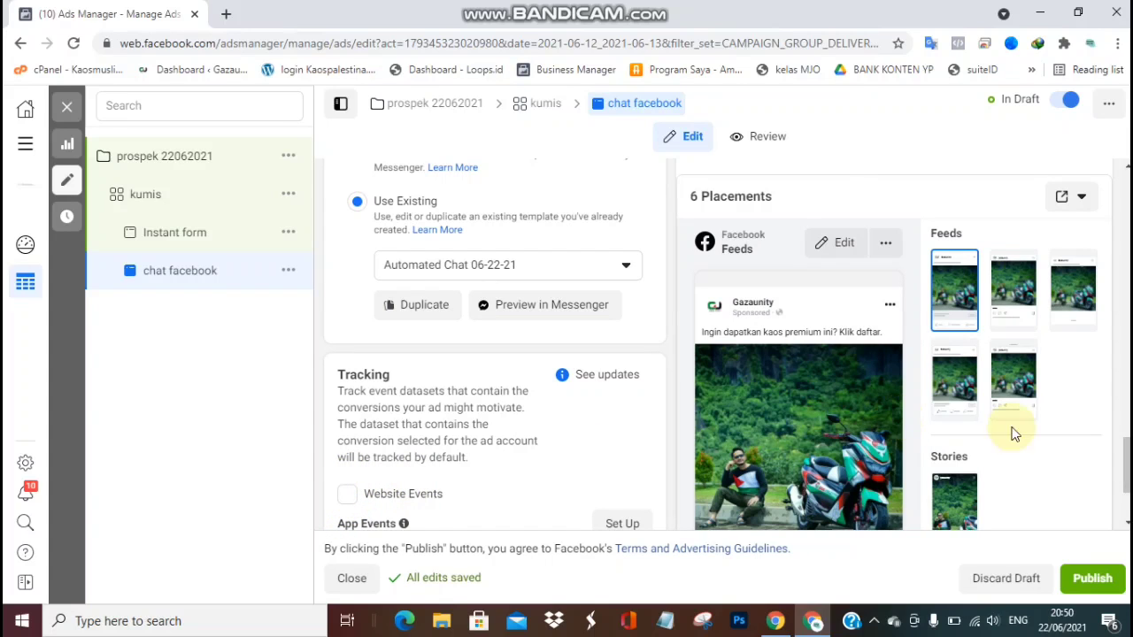
pyautogui.scroll(4, 1012, 430)
pyautogui.scroll(10, 495, 345)
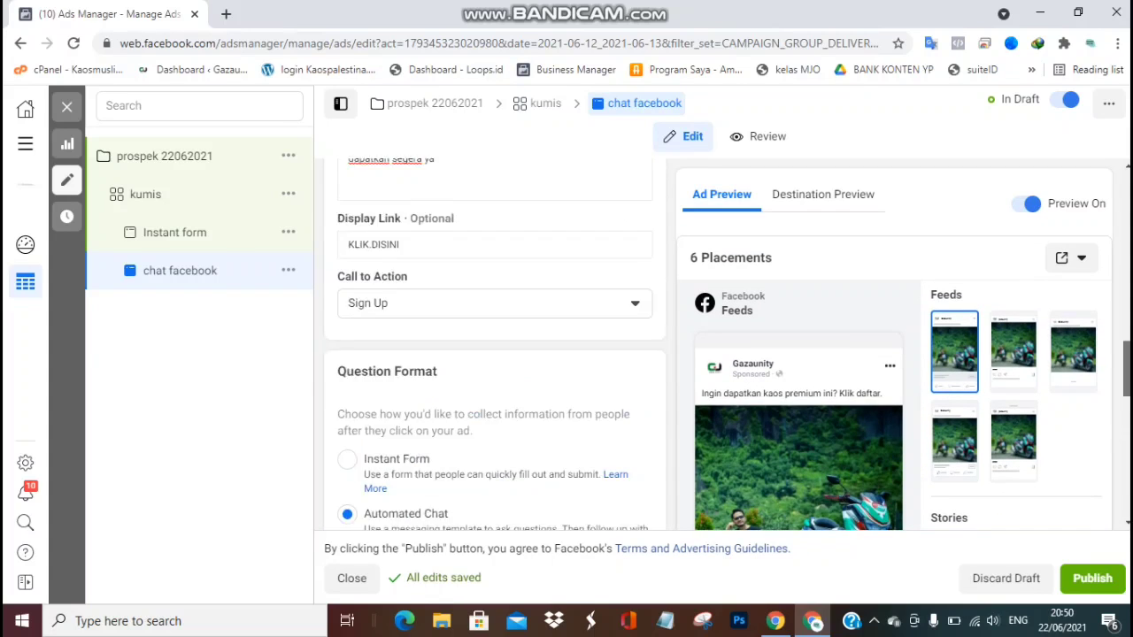
pyautogui.scroll(8, 495, 345)
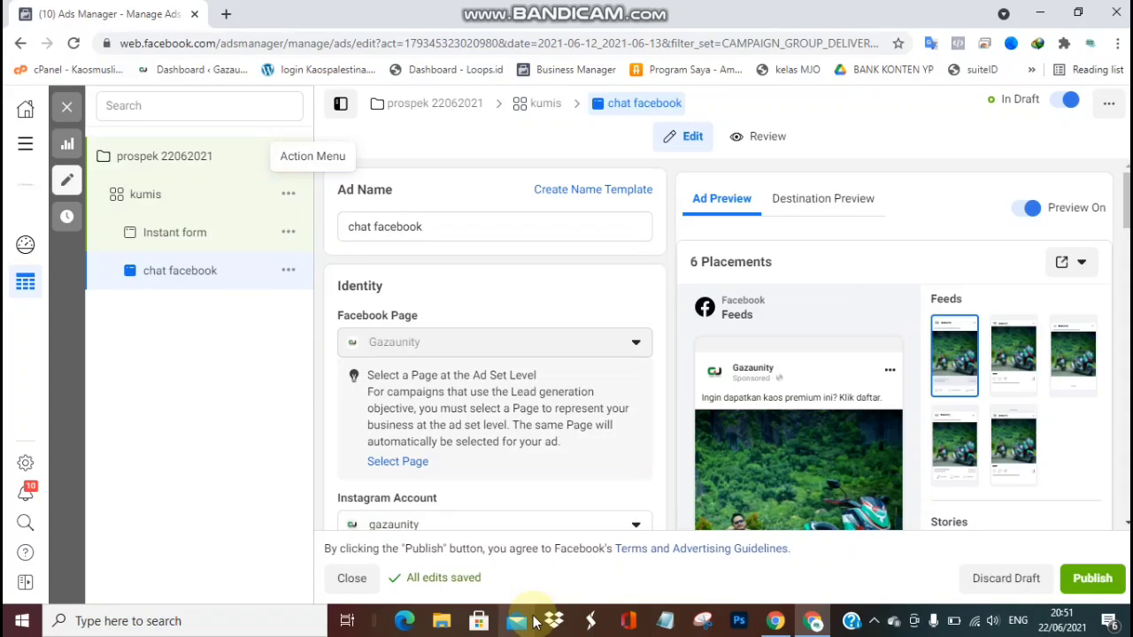
# Switch to Notepad and write "lalu duplikasi adsetnya, dengan kata kunci berbeda" and, on a second line, "lalu kemudian publish."
pyautogui.click(666, 623)
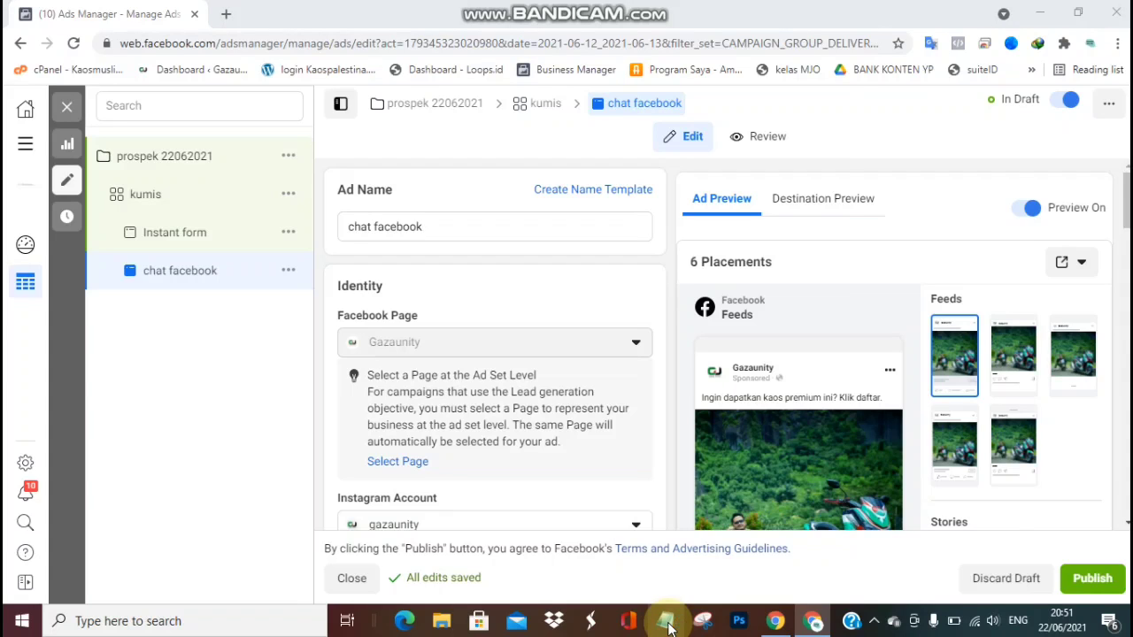
pyautogui.click(514, 154)
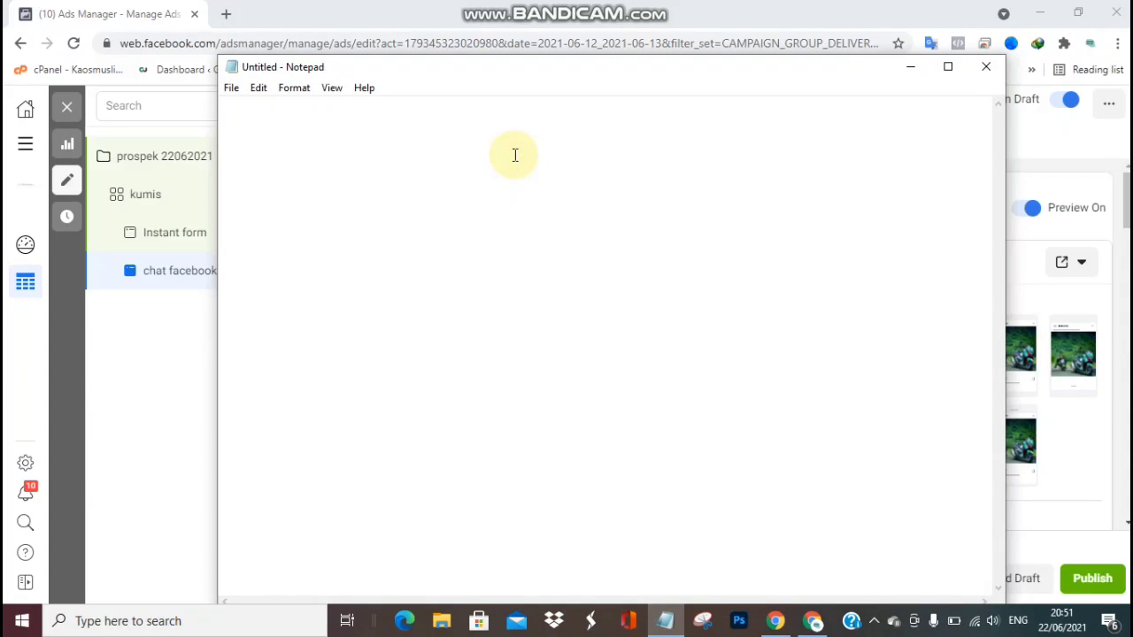
pyautogui.write('lalu dup')
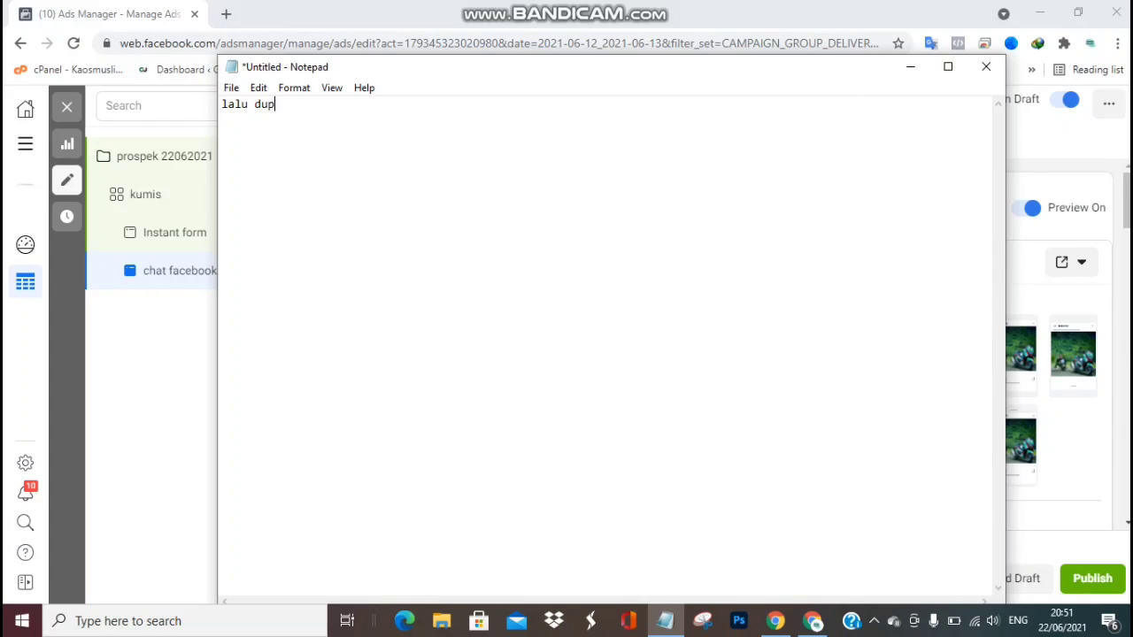
pyautogui.write('likasi adsetnya, dengan')
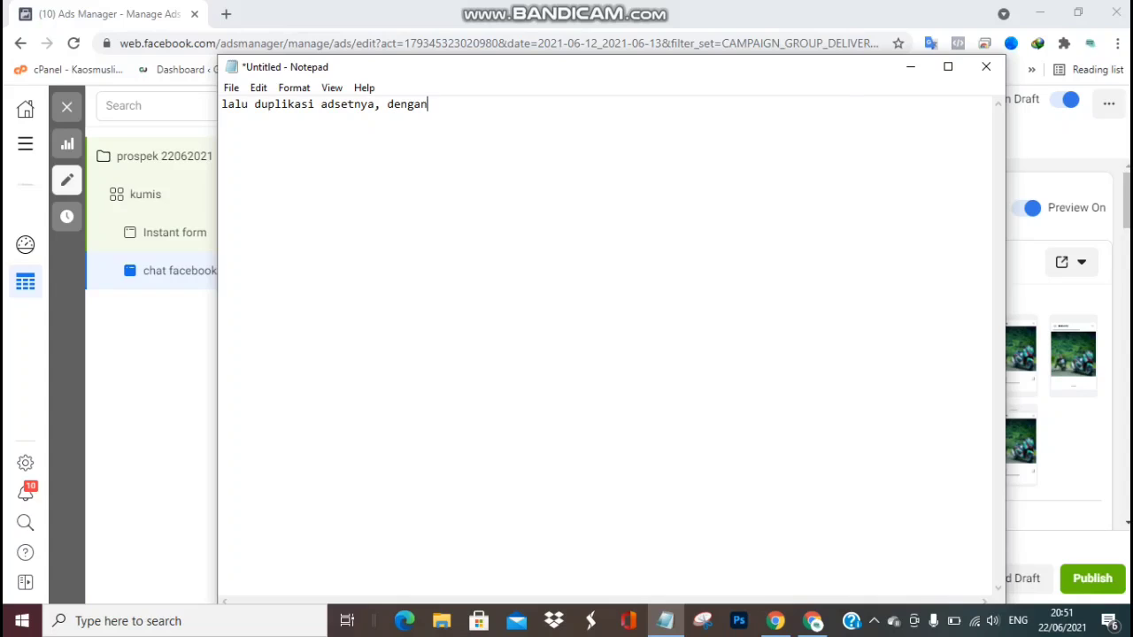
pyautogui.write(' kata kunci berbeda')
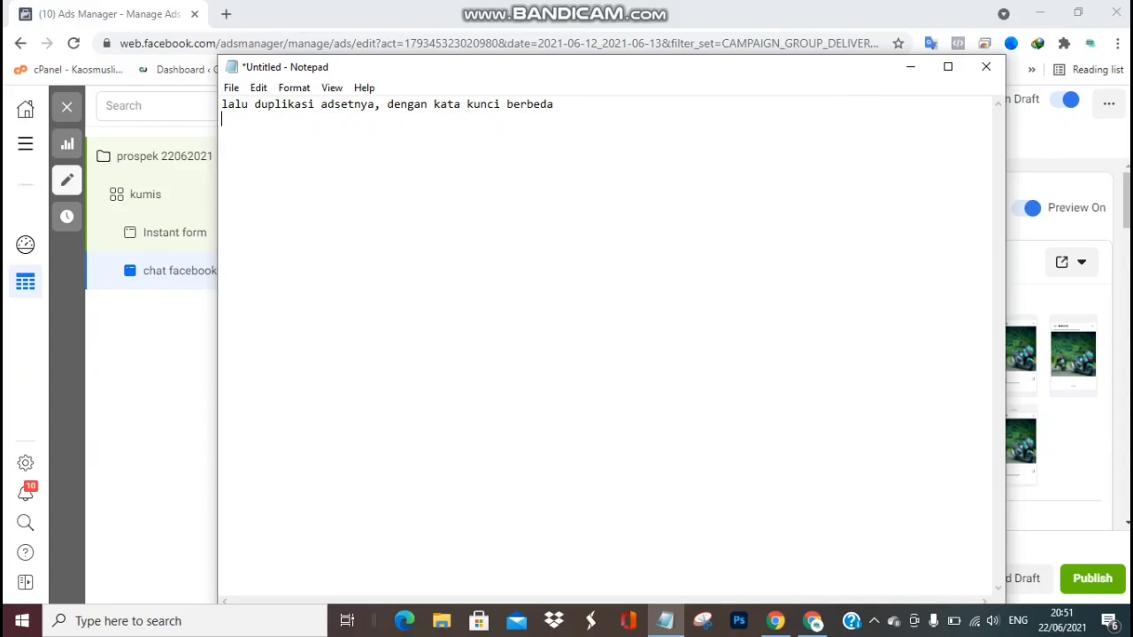
pyautogui.write('lalu kemudian publish.')
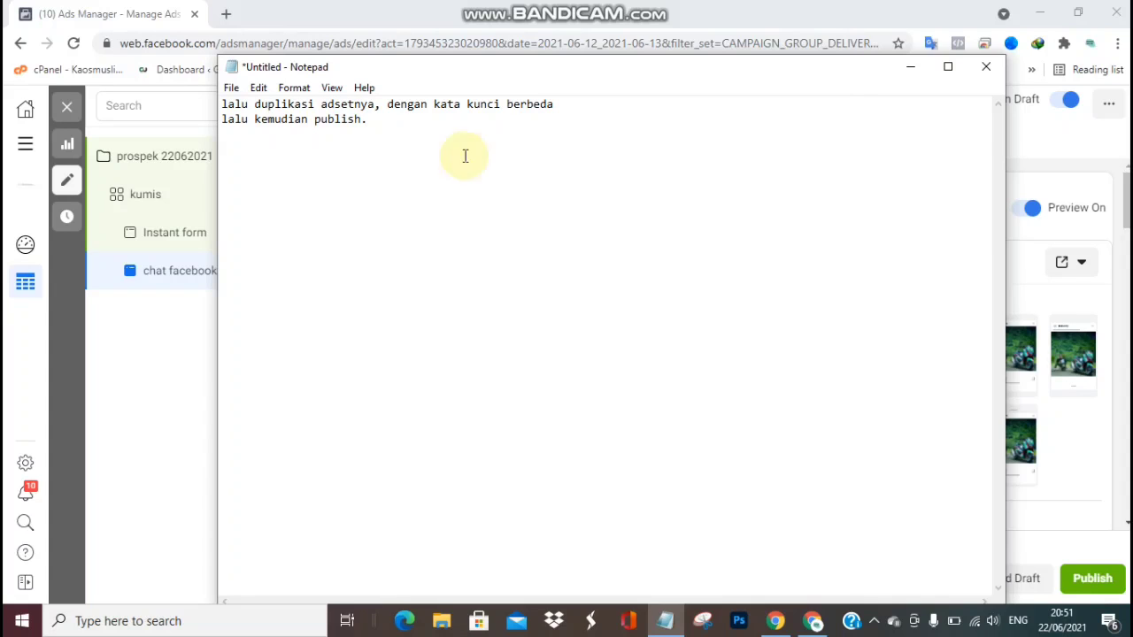
# Return to Ads Manager and close the ad editor
pyautogui.click(106, 98)
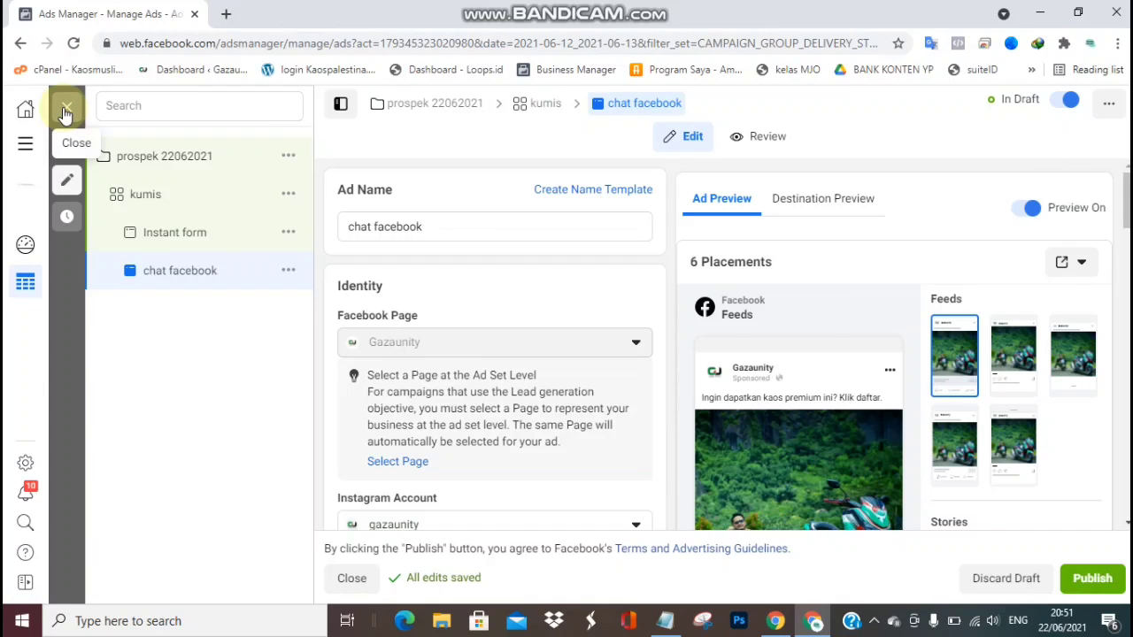
pyautogui.click(66, 112)
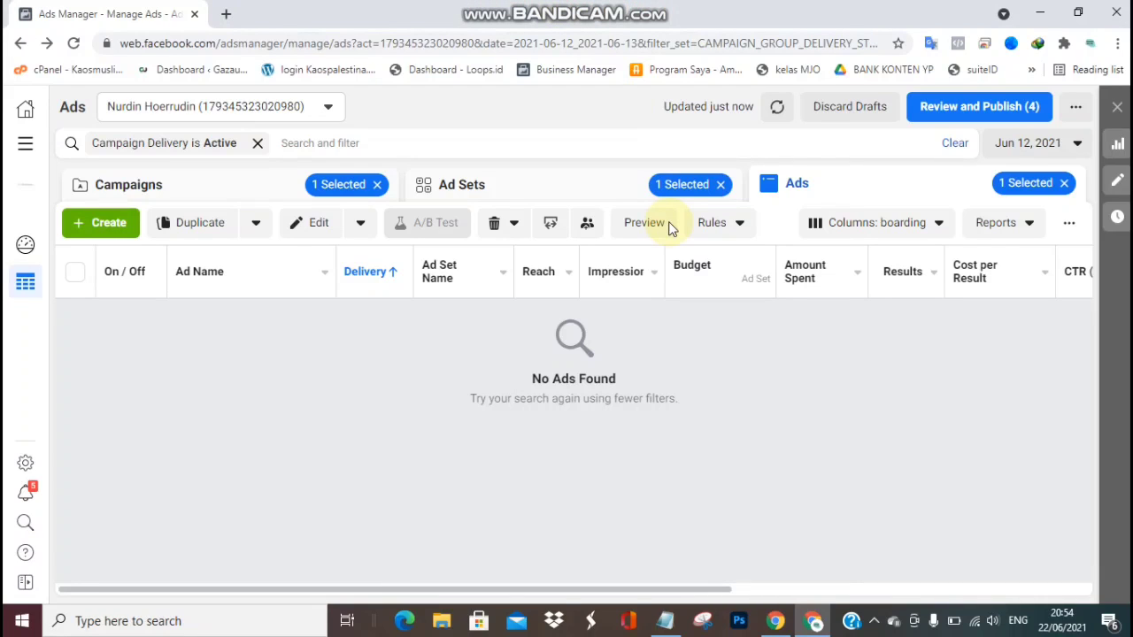
# Add to the Notepad notes "setelah berjalan misalkan mendapatkan minimal 300 lead prosepk" and "-----> lakukan pembuatan Custm audince : lead form"
pyautogui.click(665, 620)
pyautogui.write('setelah berjalan misalkan mendapatkan minimal 300 lead prosepk')
pyautogui.press('Return')
pyautogui.write('------> lakukan pembuatan Custm audince : lead form')
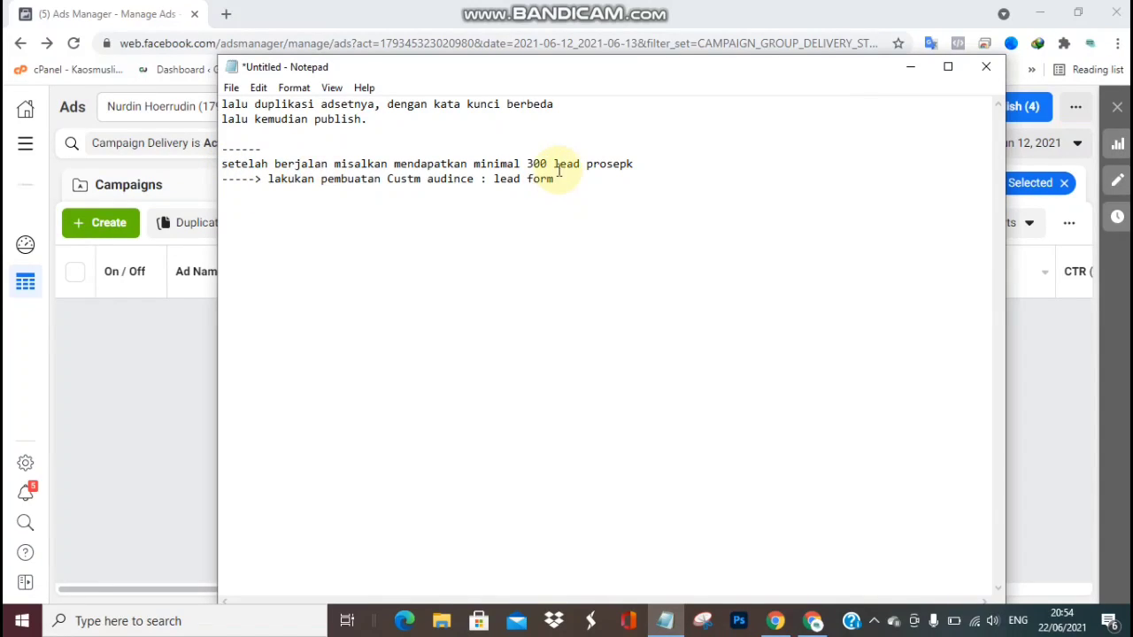
pyautogui.click(650, 170)
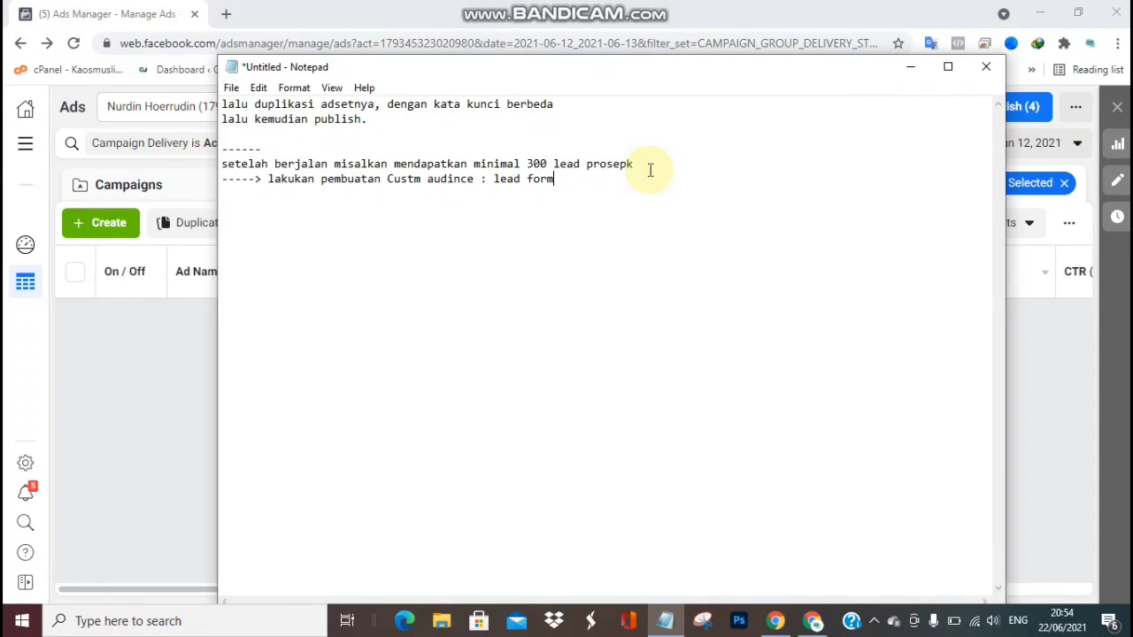
pyautogui.click(493, 178)
pyautogui.keyDown('shift'); pyautogui.click(576, 177); pyautogui.keyUp('shift')
pyautogui.click(294, 248)
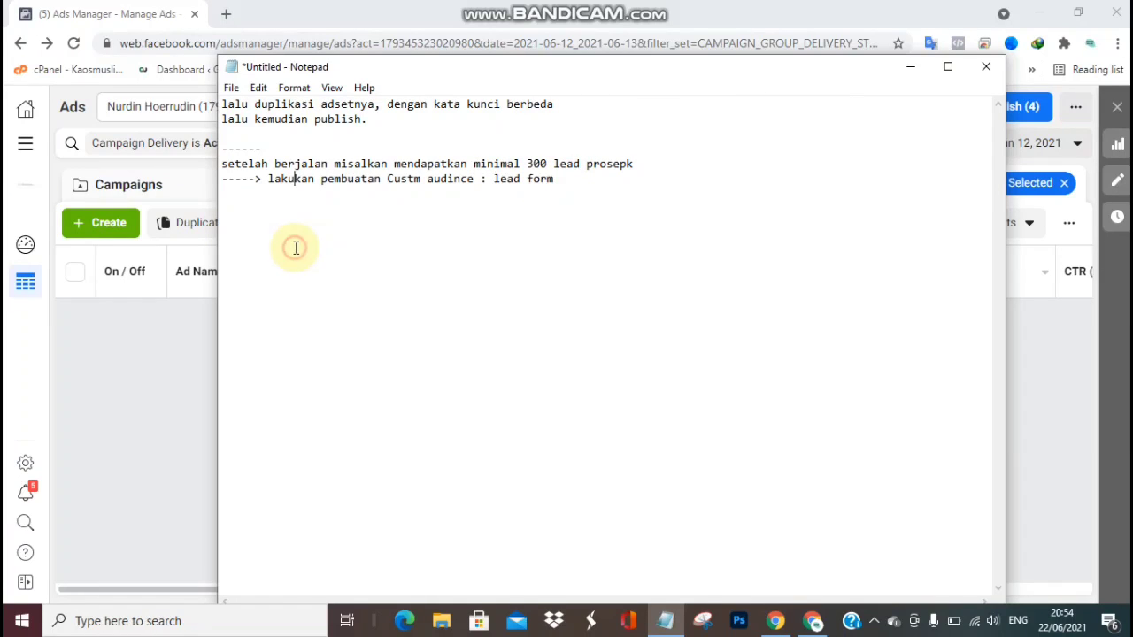
# Switch to Ads Manager and open the ad account's Audiences page
pyautogui.click(262, 9)
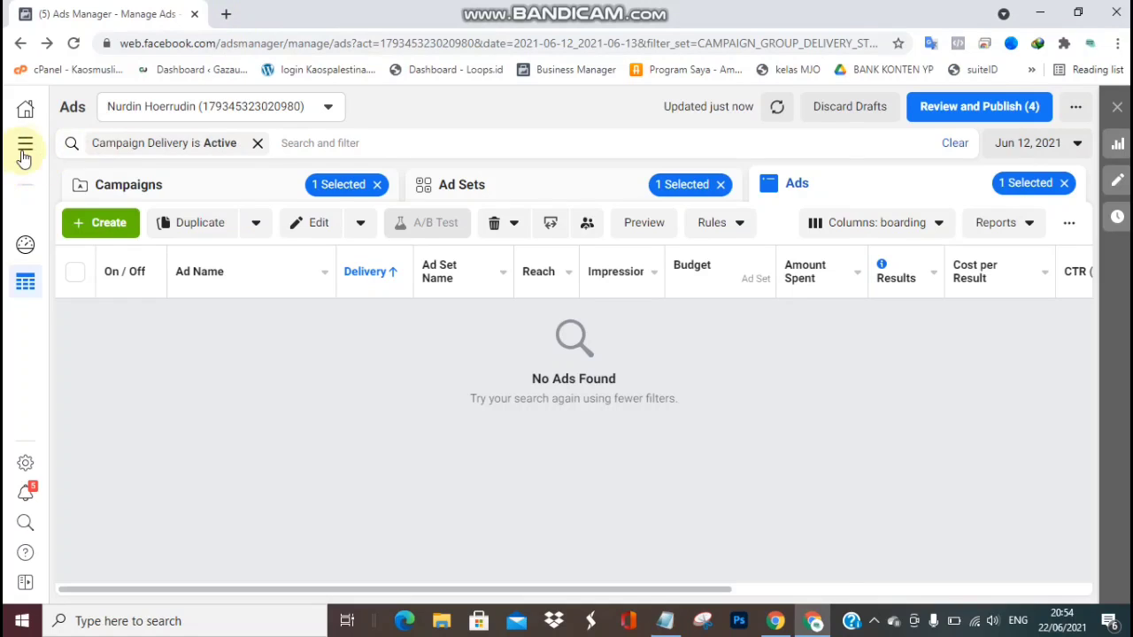
pyautogui.click(24, 143)
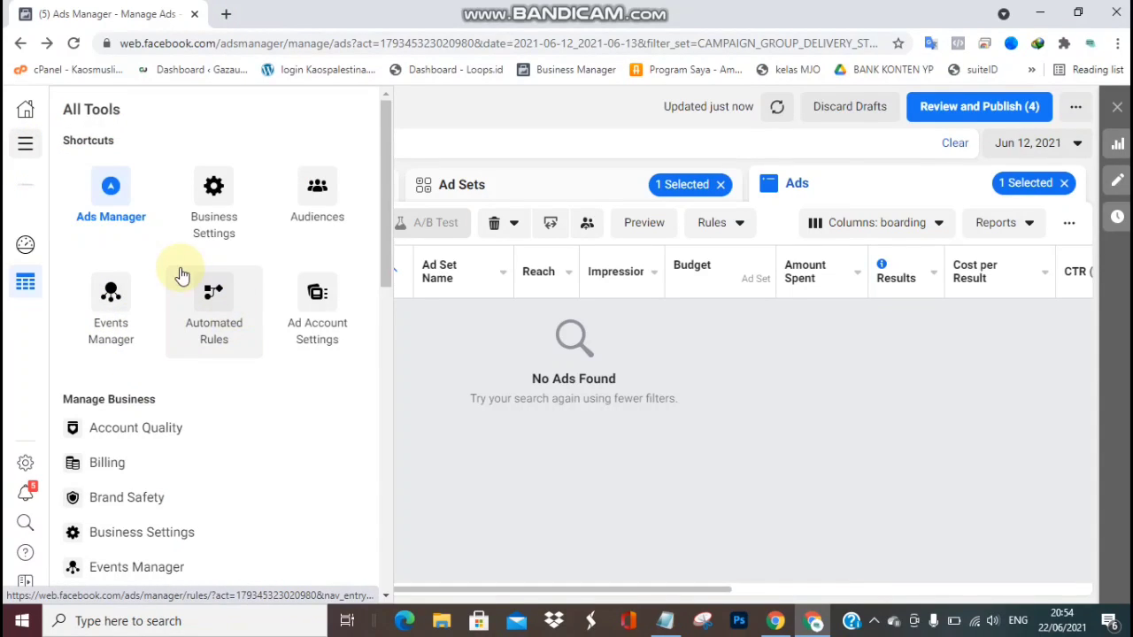
pyautogui.click(322, 199)
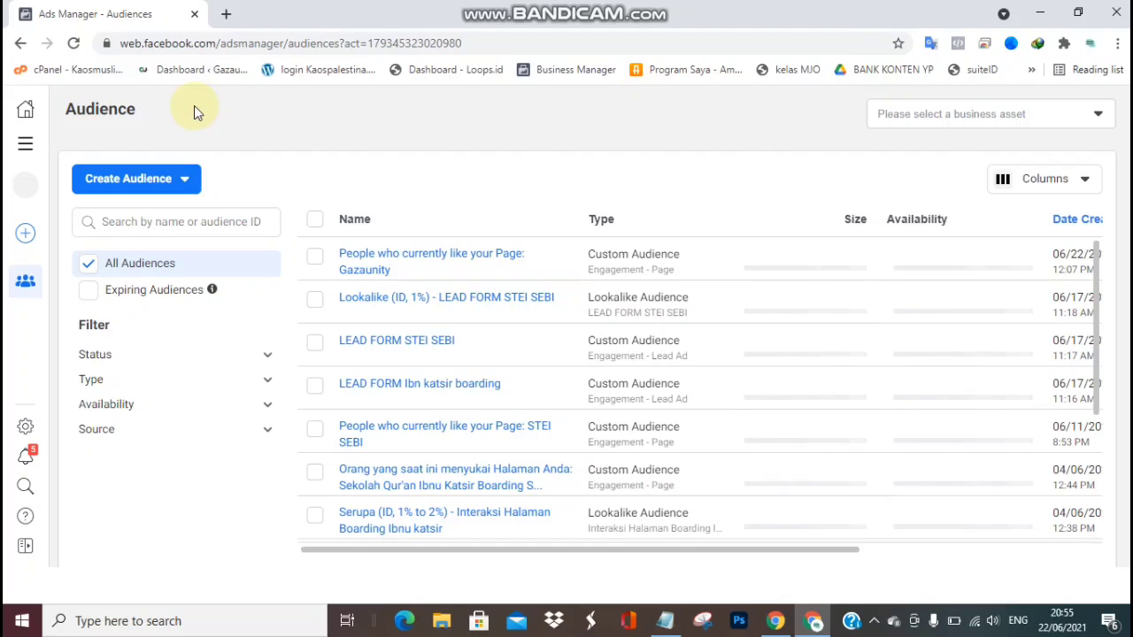
# Start a new custom audience that uses Lead form as its source
pyautogui.click(152, 184)
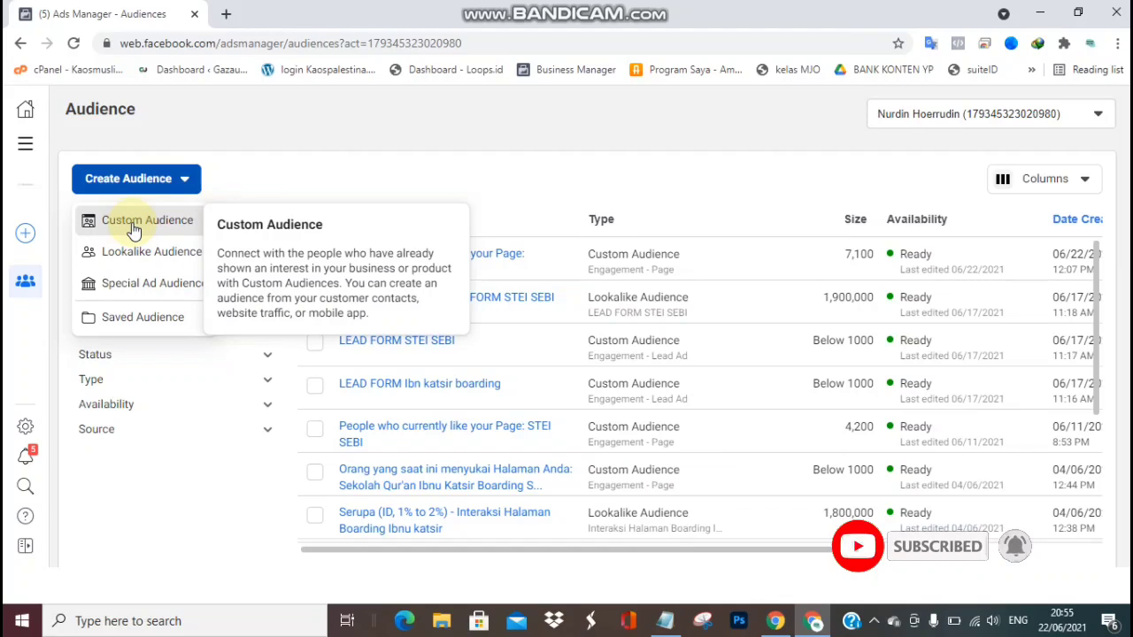
pyautogui.click(132, 226)
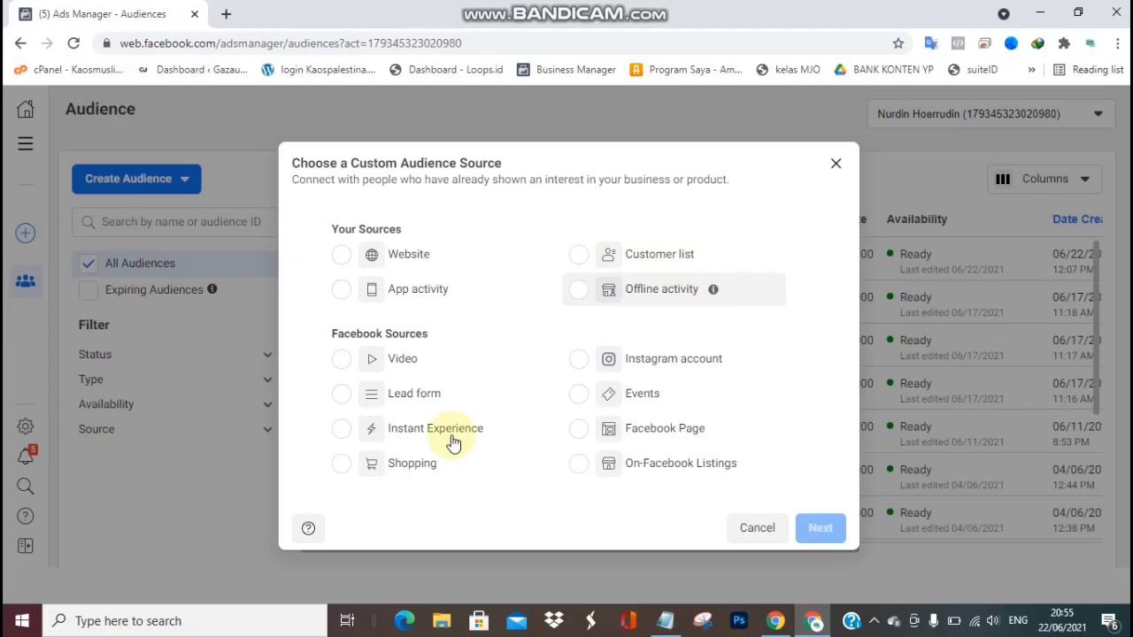
pyautogui.click(342, 396)
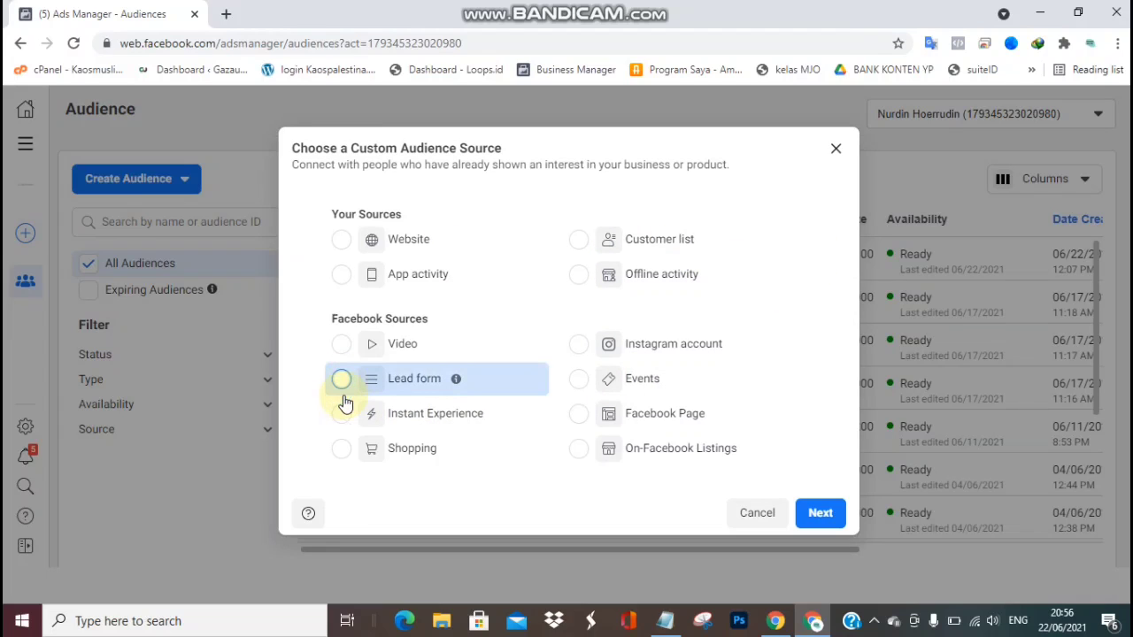
pyautogui.click(821, 513)
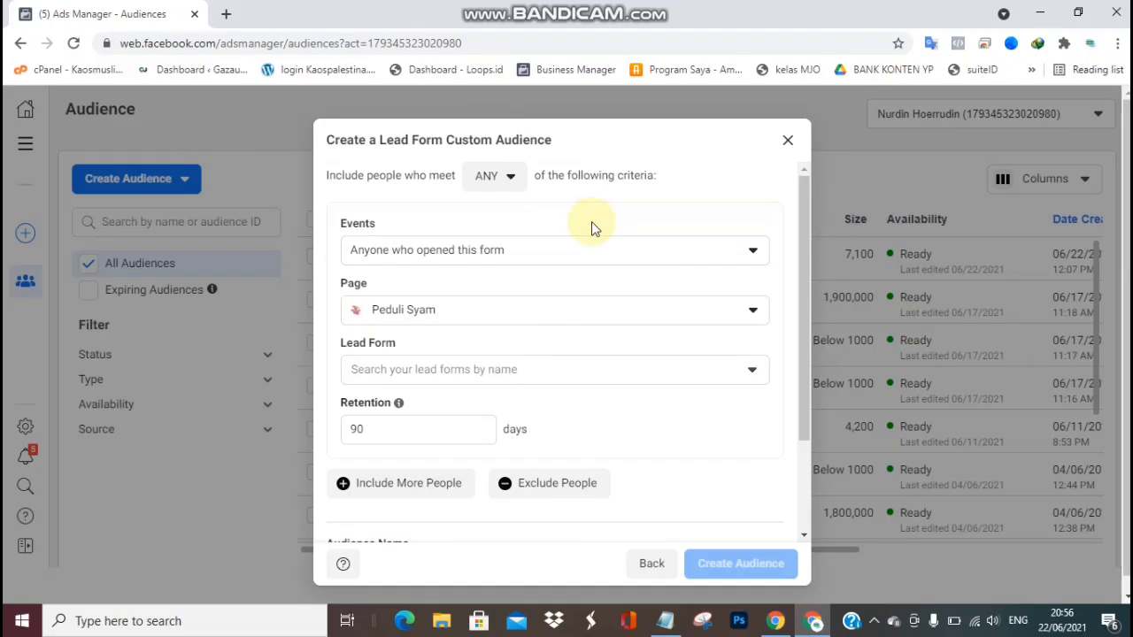
# Set the custom audience's page to Gazaunity and its event to "People who opened and submitted form"
pyautogui.click(509, 323)
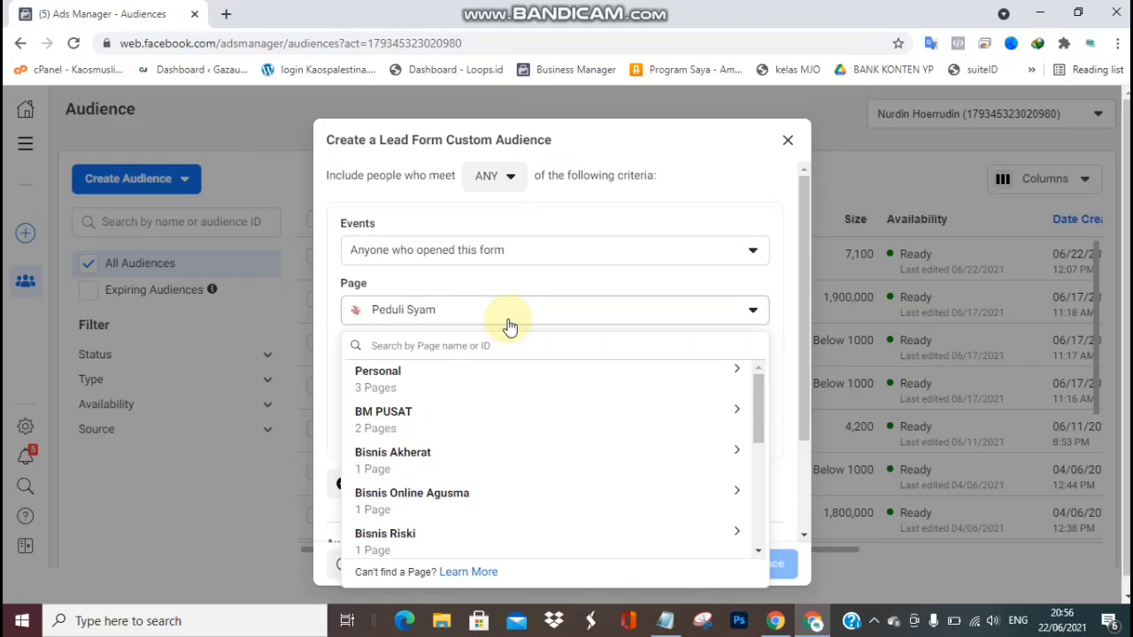
pyautogui.click(400, 389)
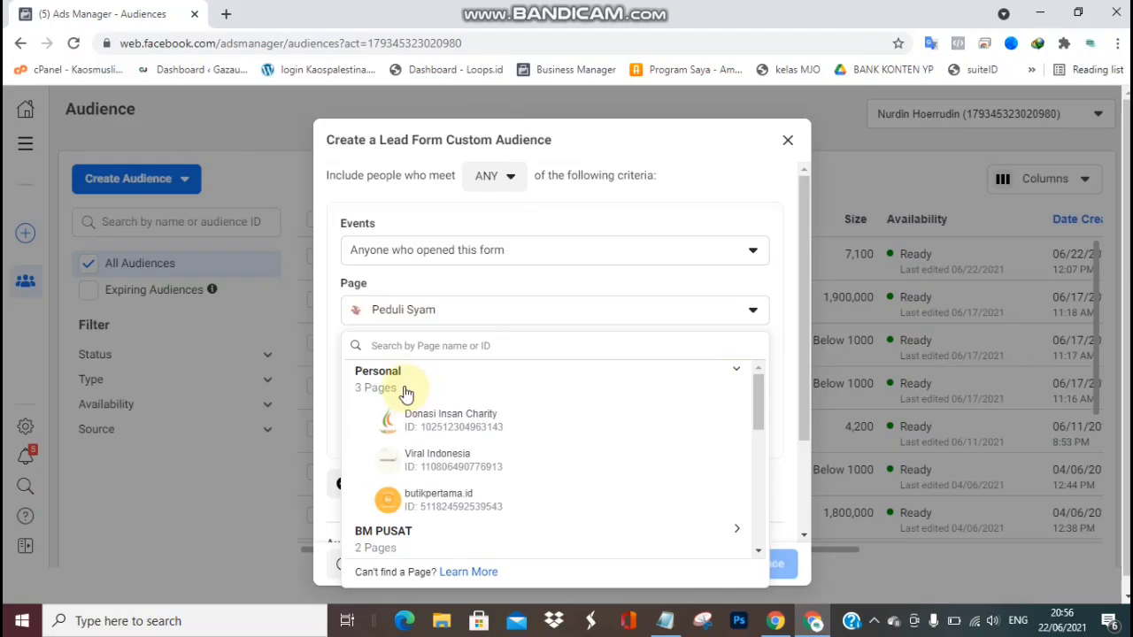
pyautogui.click(404, 390)
pyautogui.click(407, 427)
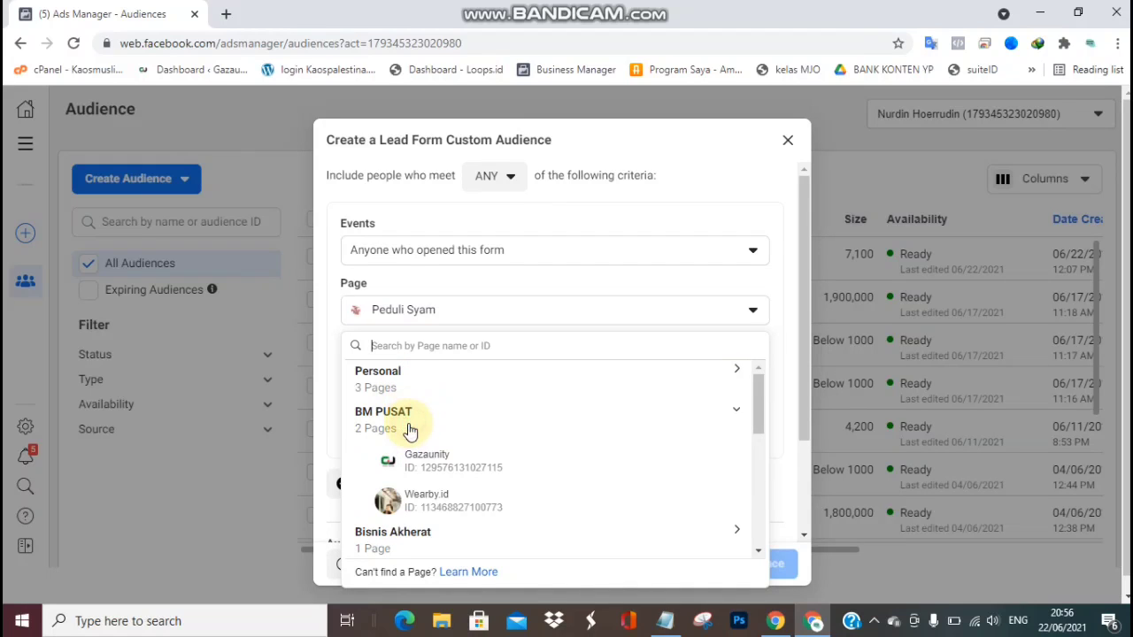
pyautogui.click(416, 474)
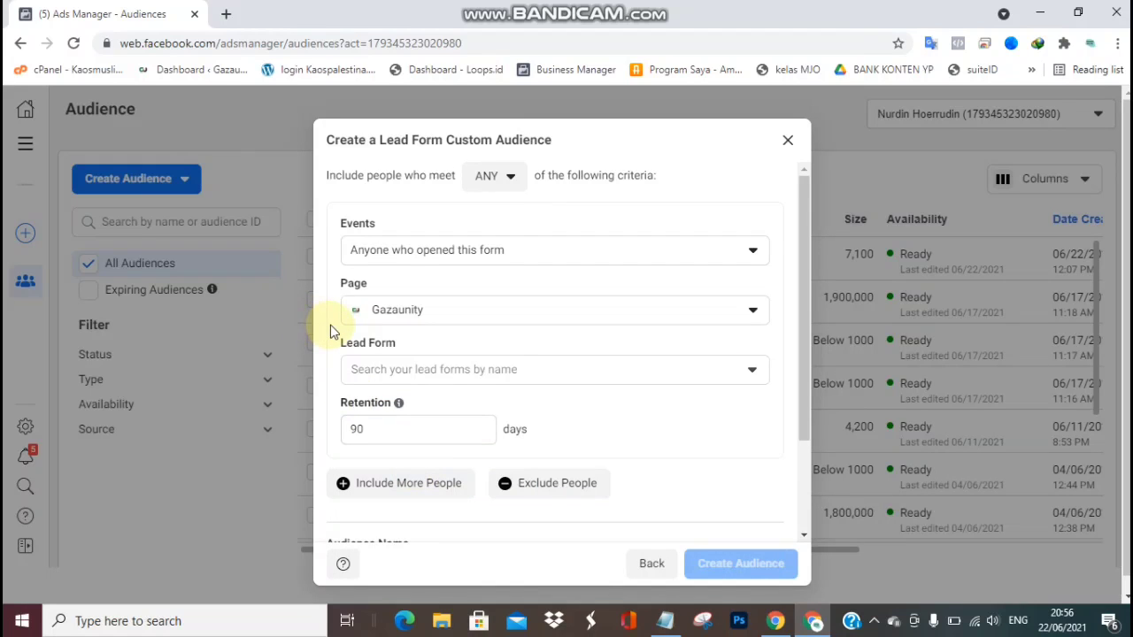
pyautogui.click(531, 254)
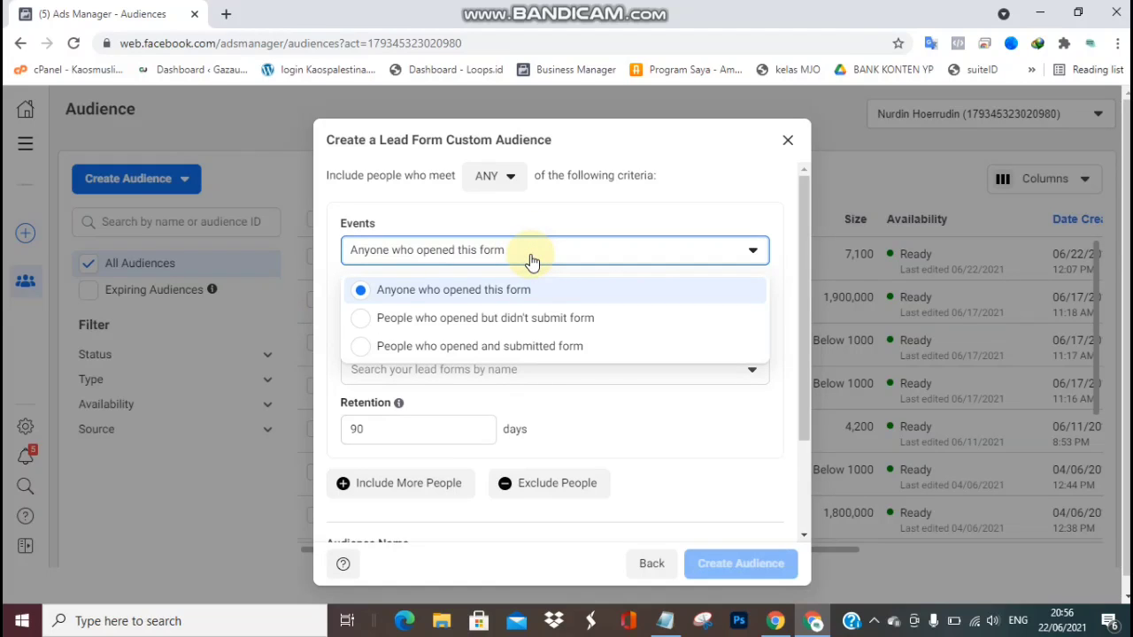
pyautogui.click(502, 348)
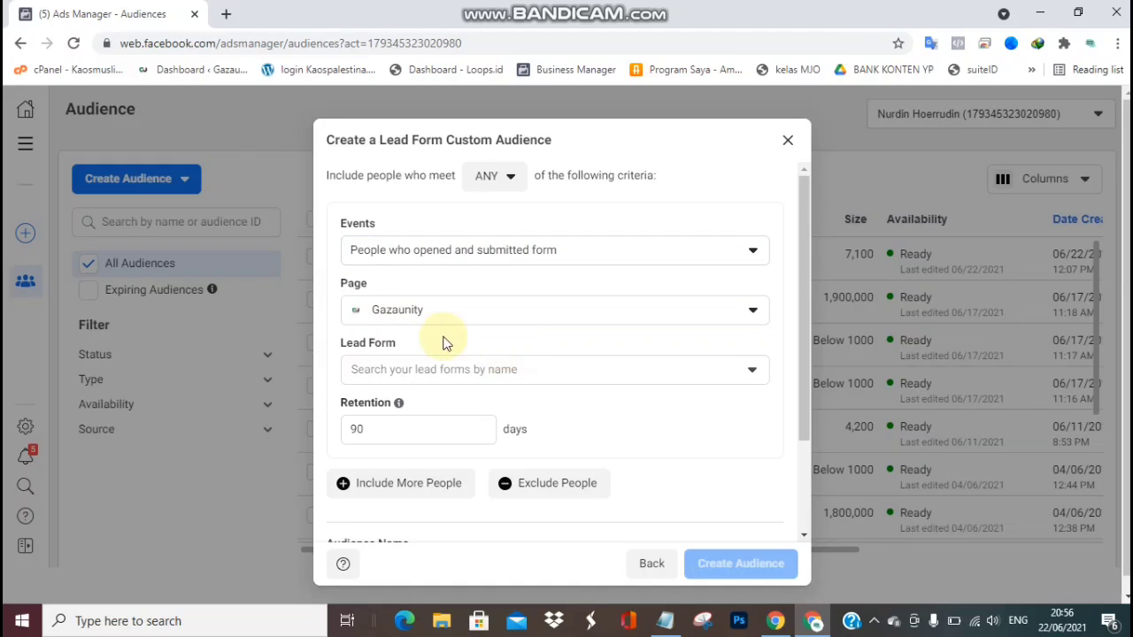
pyautogui.click(335, 296)
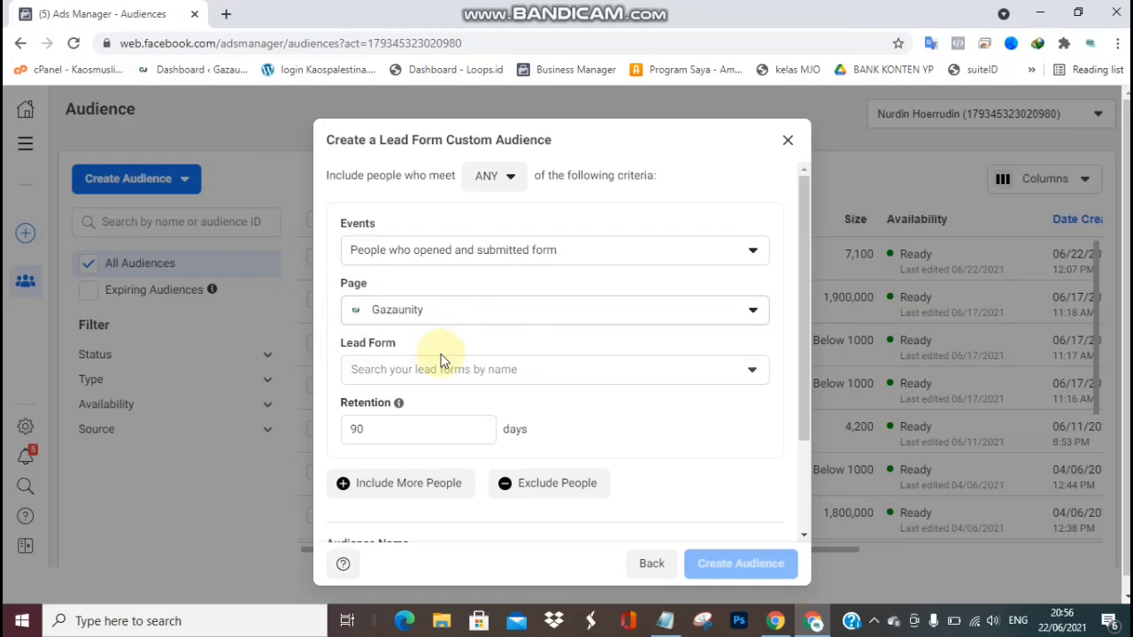
pyautogui.click(689, 373)
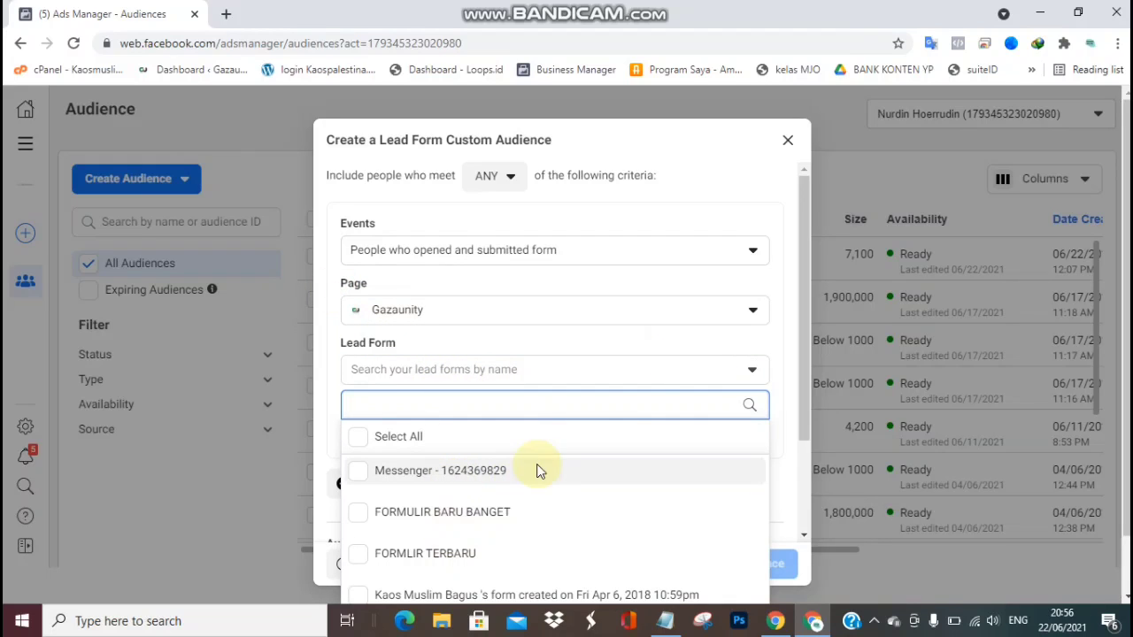
pyautogui.click(423, 513)
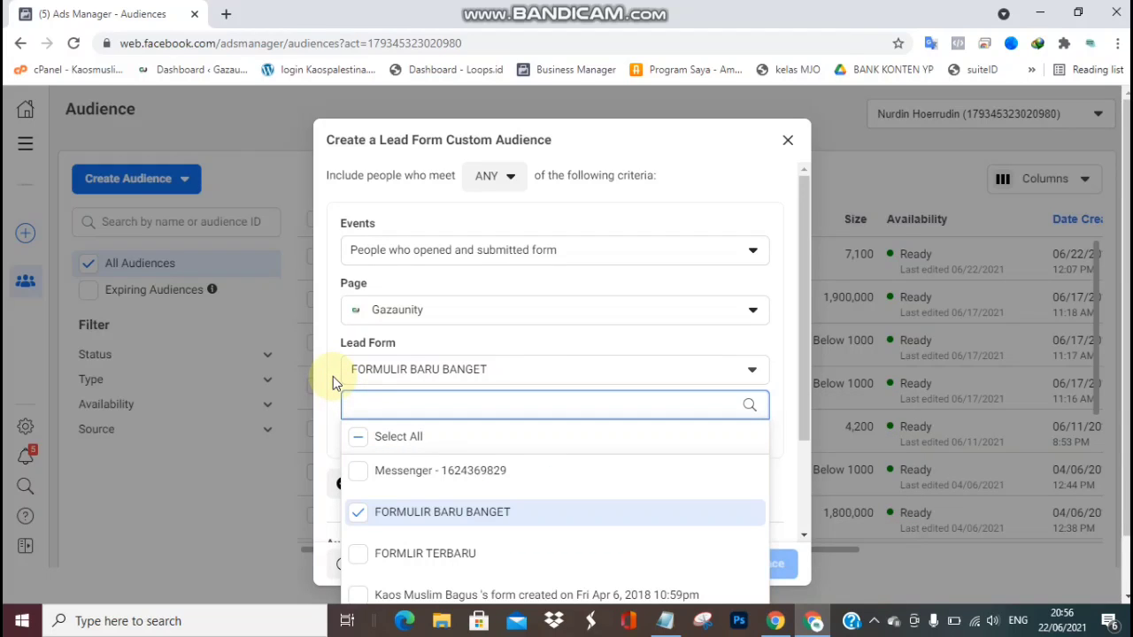
pyautogui.click(359, 475)
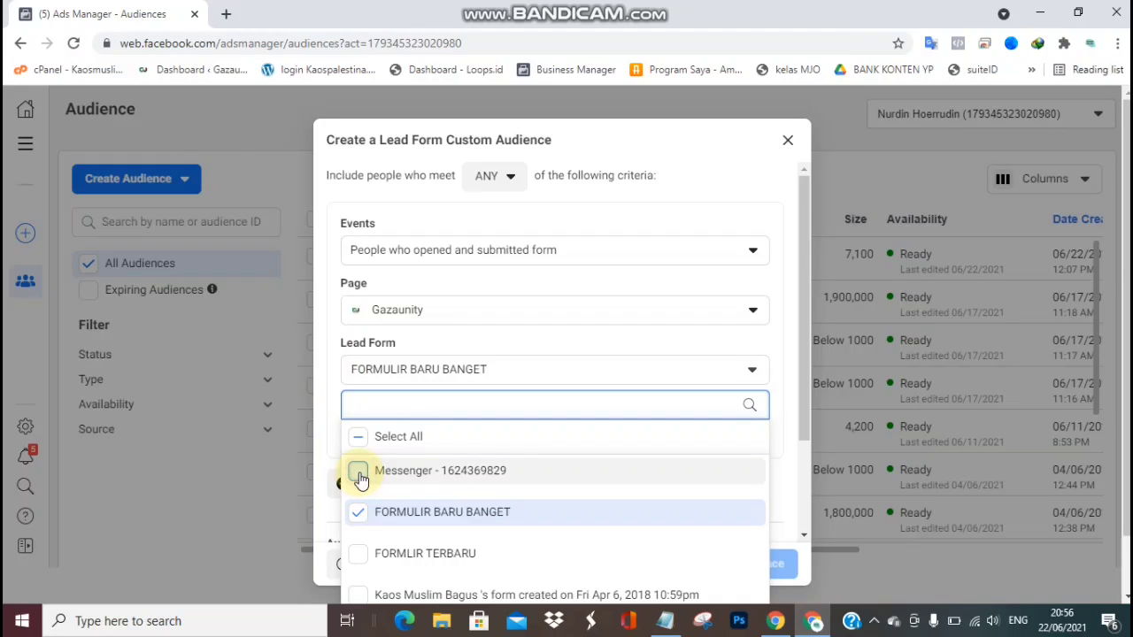
pyautogui.click(328, 383)
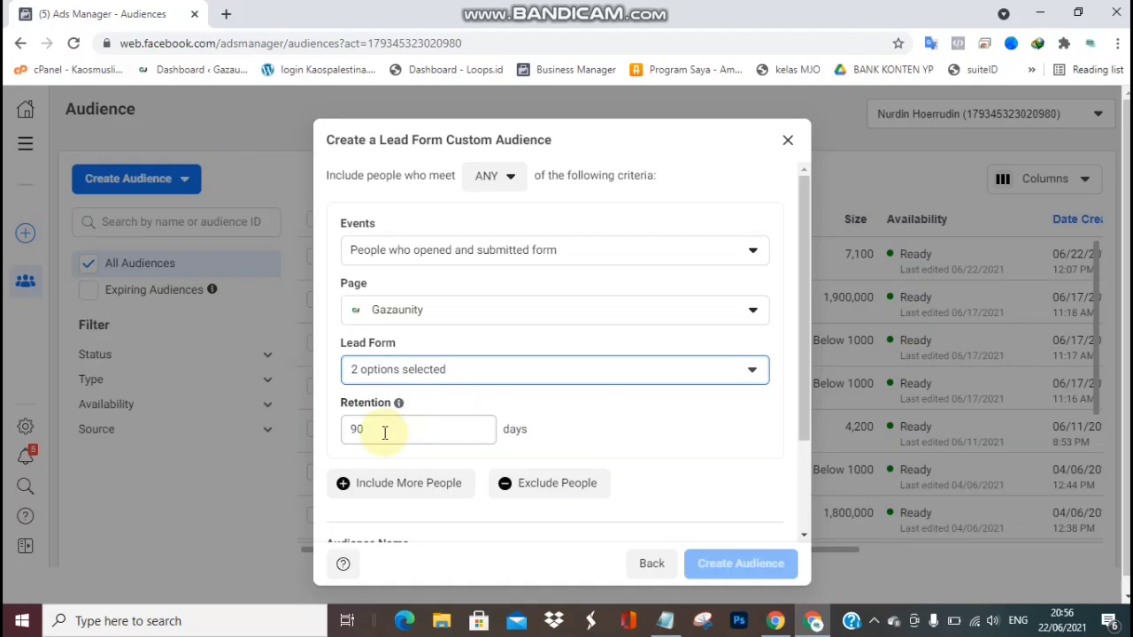
# Check the explanation of the custom audience's retention period
pyautogui.click(349, 430)
pyautogui.doubleClick(349, 430)
pyautogui.moveTo(399, 409)
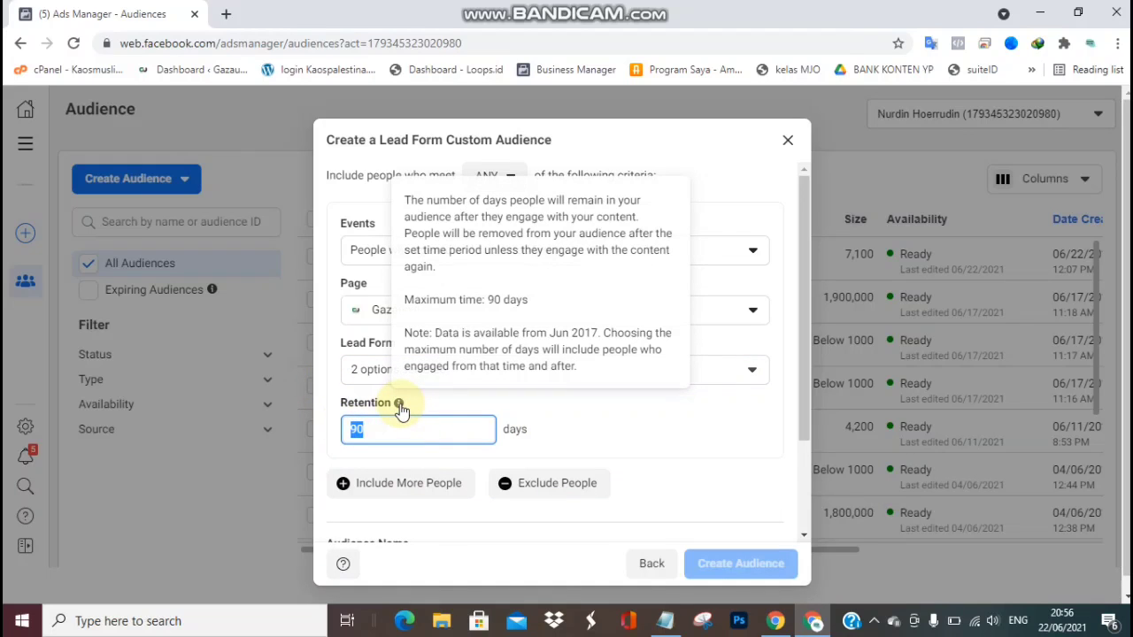
pyautogui.click(392, 433)
pyautogui.click(622, 435)
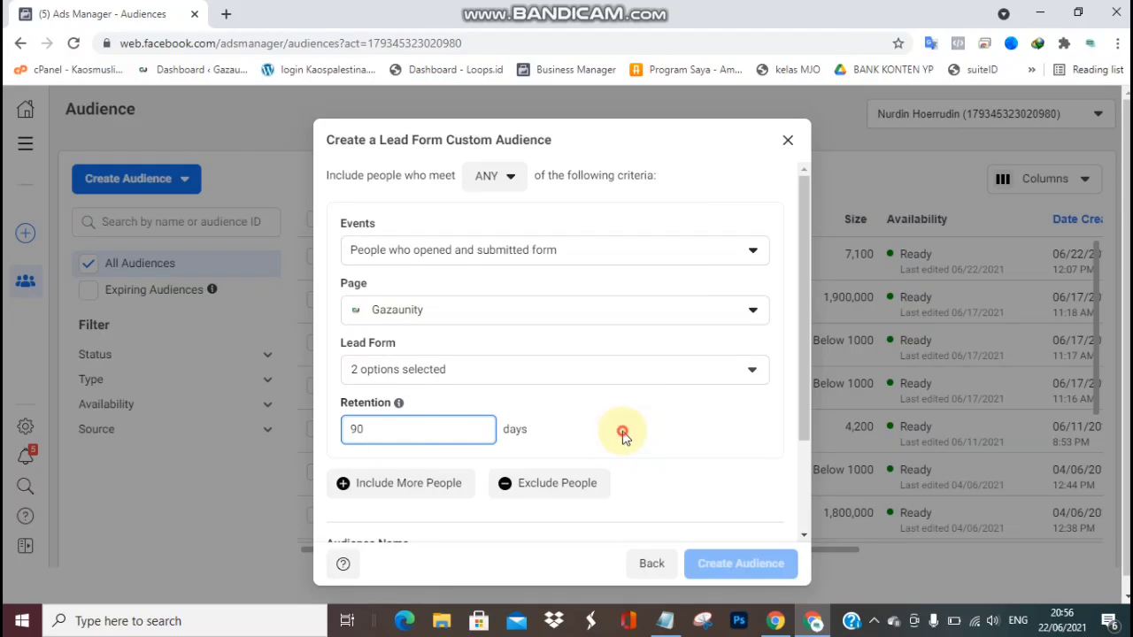
# Go to the audience name without filling it in, and discard the unfinished lead form custom audience
pyautogui.click(804, 516)
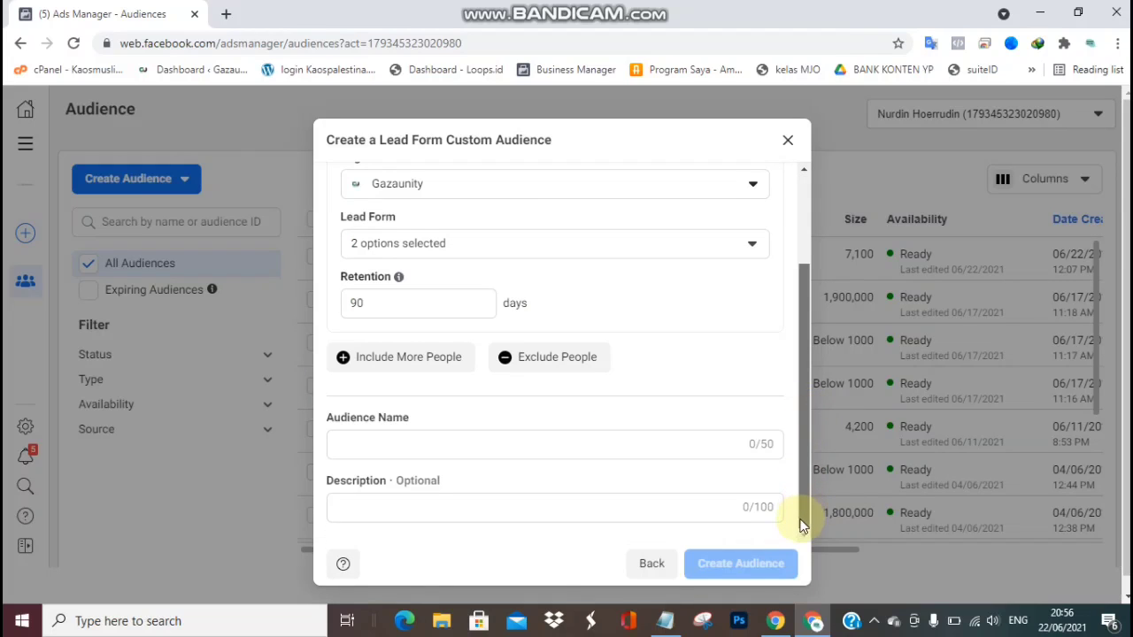
pyautogui.click(586, 443)
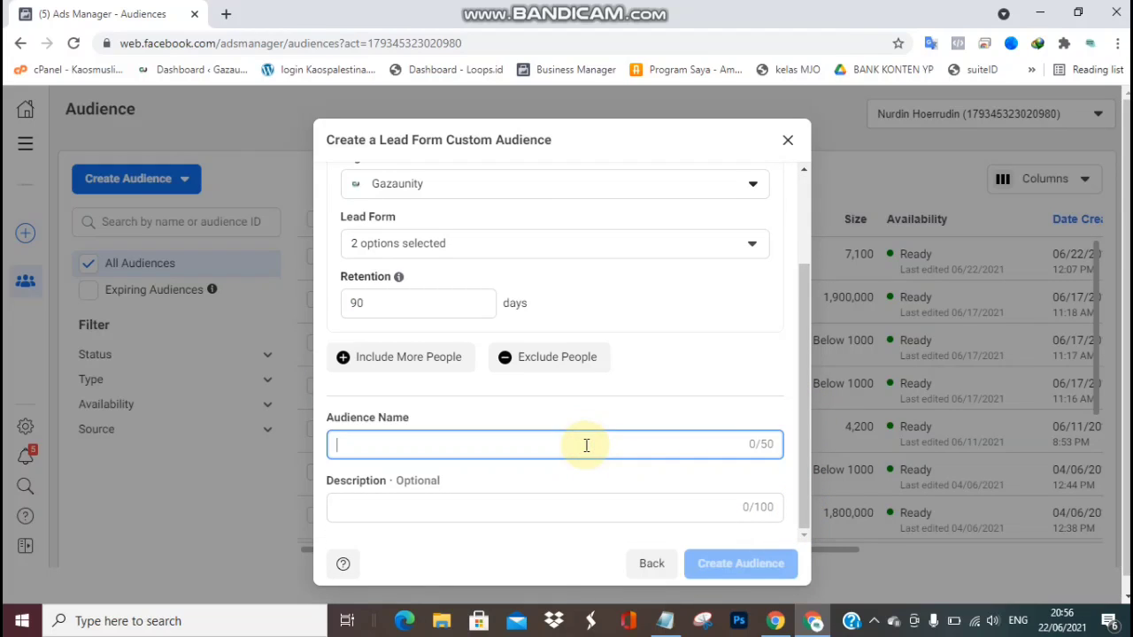
pyautogui.click(653, 569)
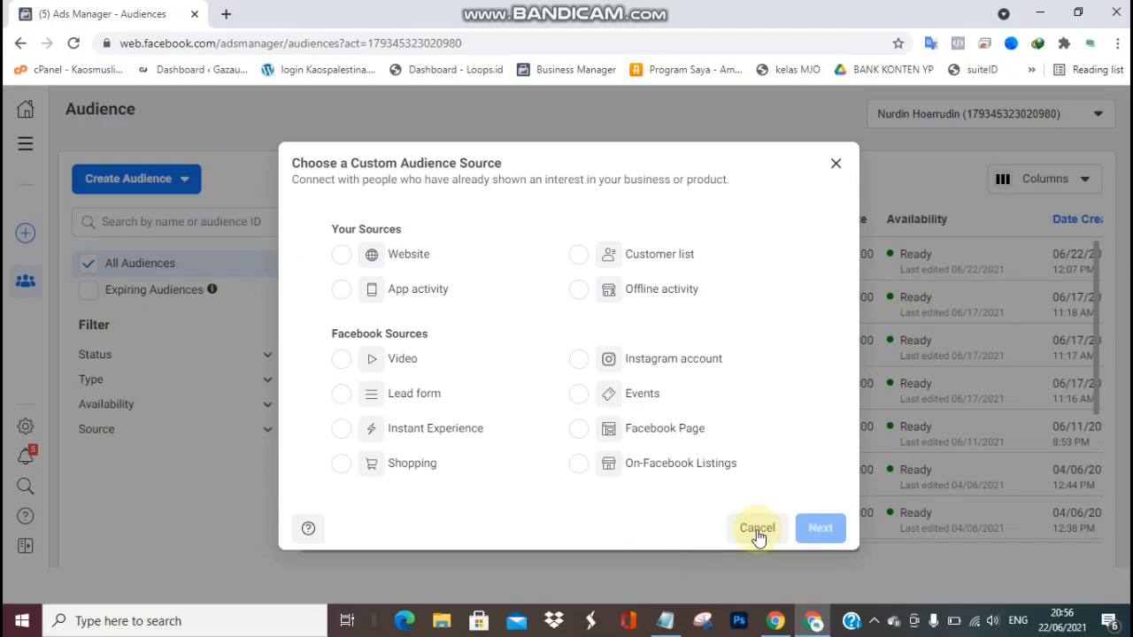
pyautogui.click(758, 528)
# Switch to Notepad and add "buat LLA 1%" below the custom audience note, followed by a "---" line
pyautogui.click(664, 621)
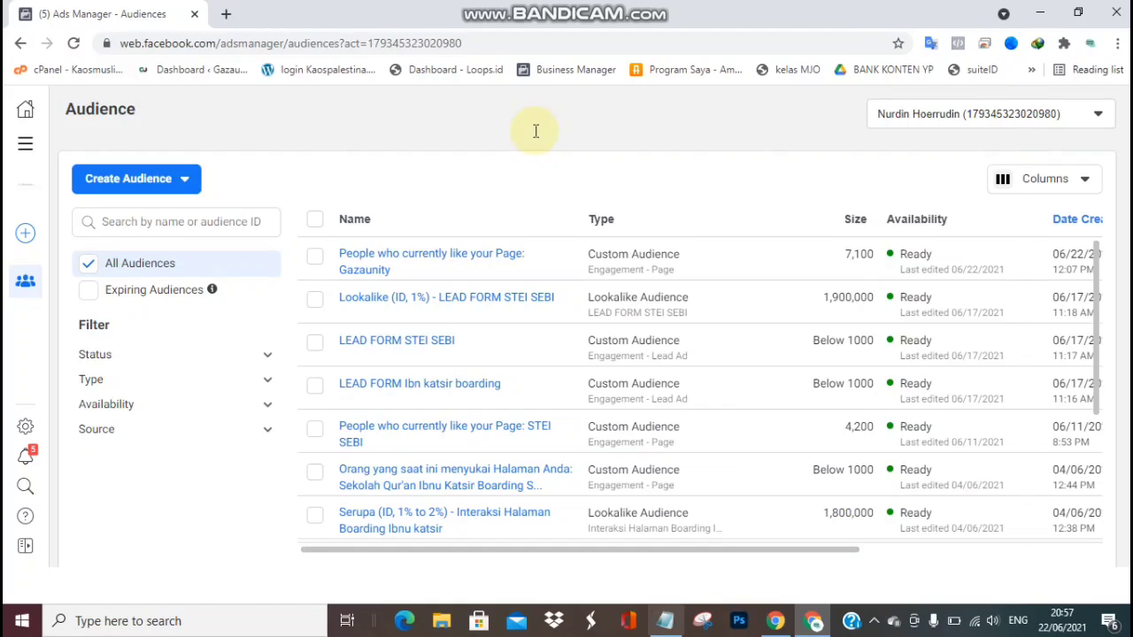
pyautogui.click(574, 181)
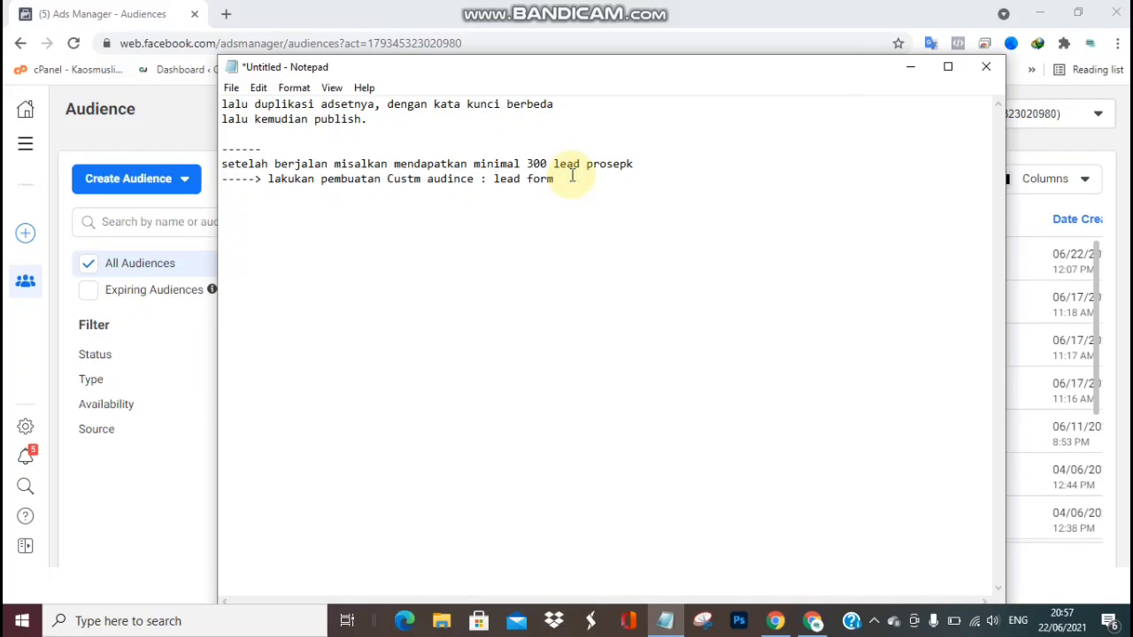
pyautogui.press('Return')
pyautogui.write('buat')
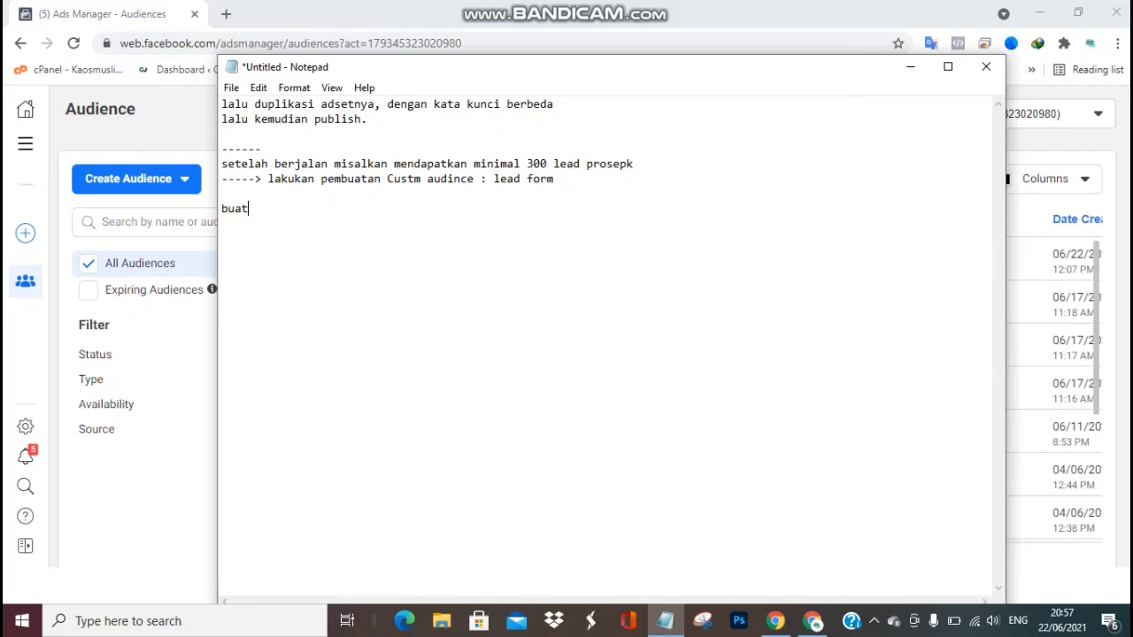
pyautogui.write(' LLA 1% ')
pyautogui.write('---')
pyautogui.press('Return')
# Add the note "pilih dari dua metode instant form atau chat" below the divider
pyautogui.write('pilih ada')
pyautogui.press('BackSpace')
pyautogui.press('BackSpace')
pyautogui.press('BackSpace')
pyautogui.write('dari dua metode')
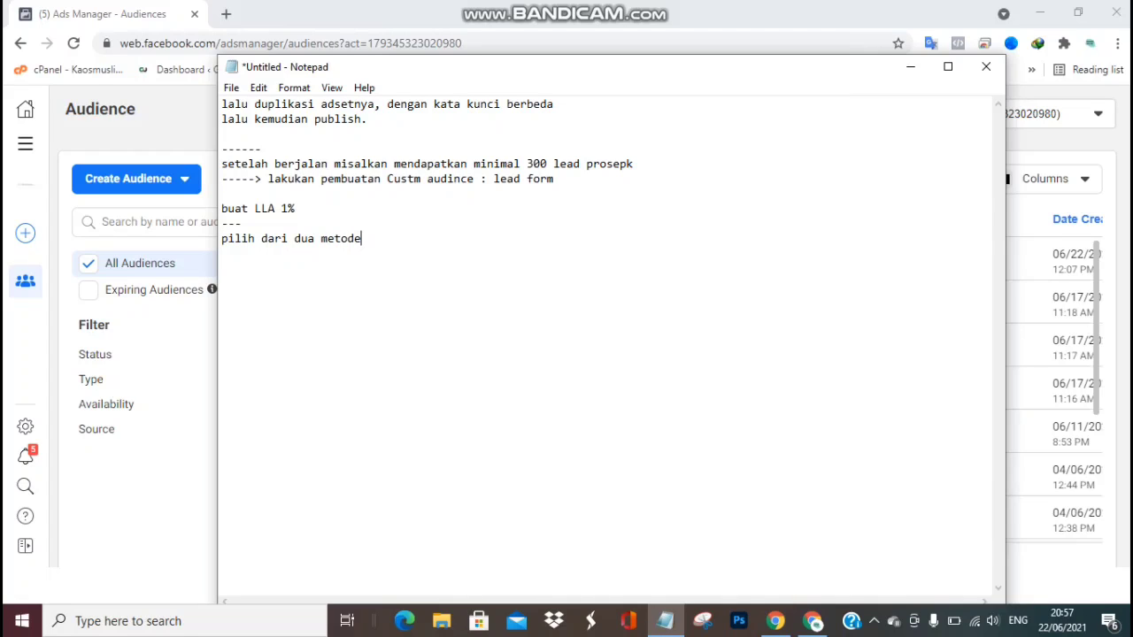
pyautogui.write(' instant form atau chat')
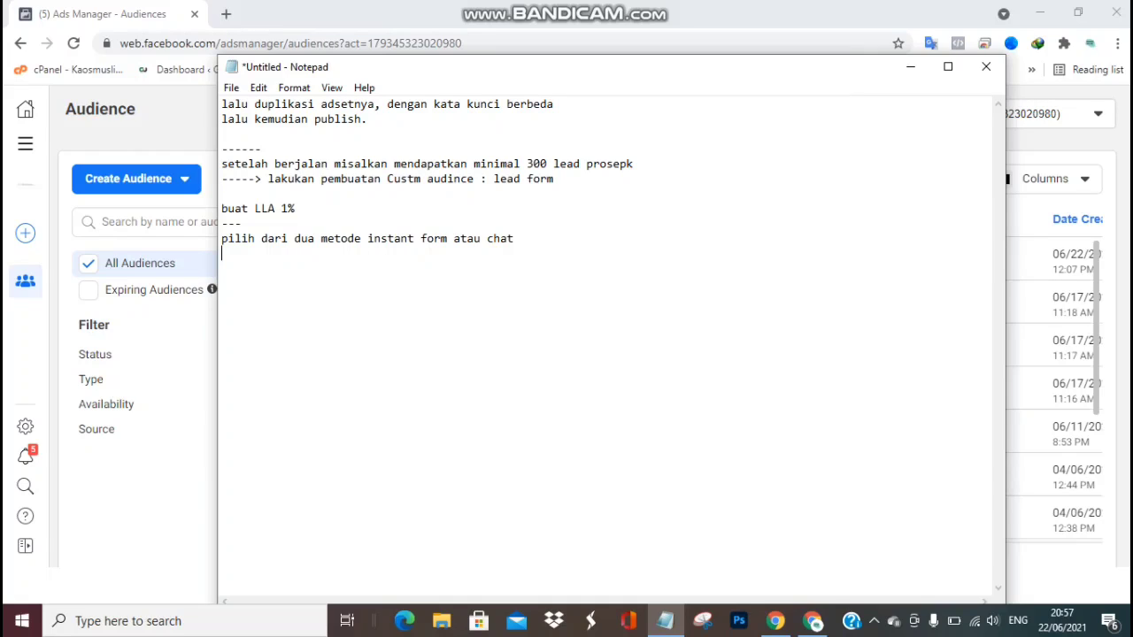
# Add a "----" divider and below it the line "silahkan buat set iklan dengan data LLA 1%"
pyautogui.write('----')
pyautogui.write('silahkan masu')
pyautogui.press('BackSpace')
pyautogui.press('BackSpace')
pyautogui.press('BackSpace')
pyautogui.press('BackSpace')
pyautogui.write('buat ads')
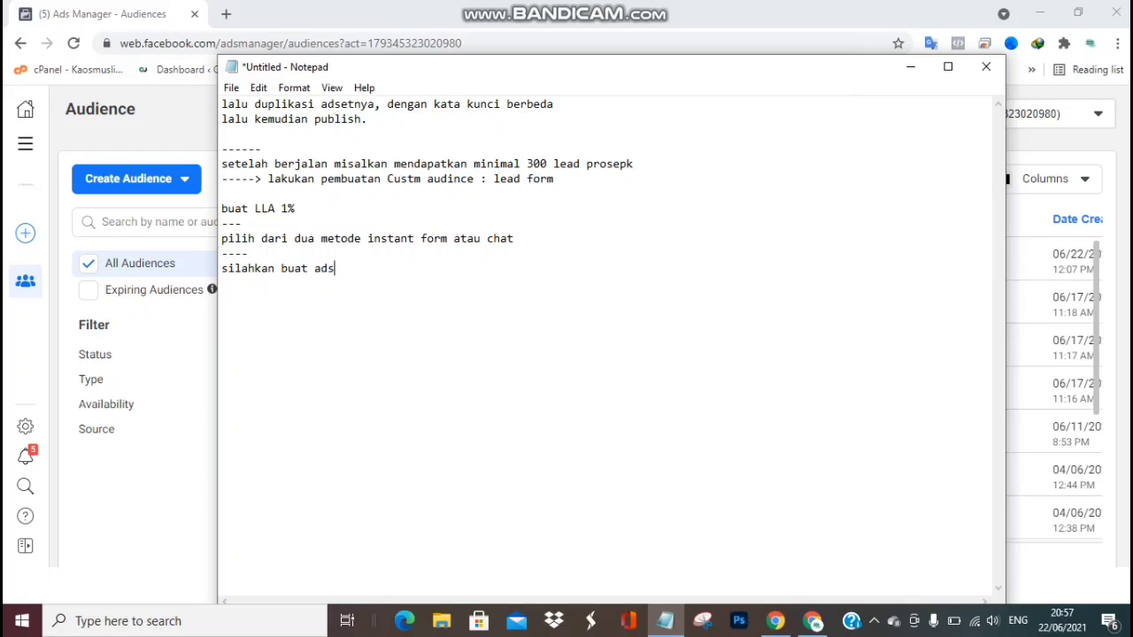
pyautogui.press('BackSpace')
pyautogui.press('BackSpace')
pyautogui.press('BackSpace')
pyautogui.press('BackSpace')
pyautogui.press('BackSpace')
pyautogui.write('set iklan dengan data LLA')
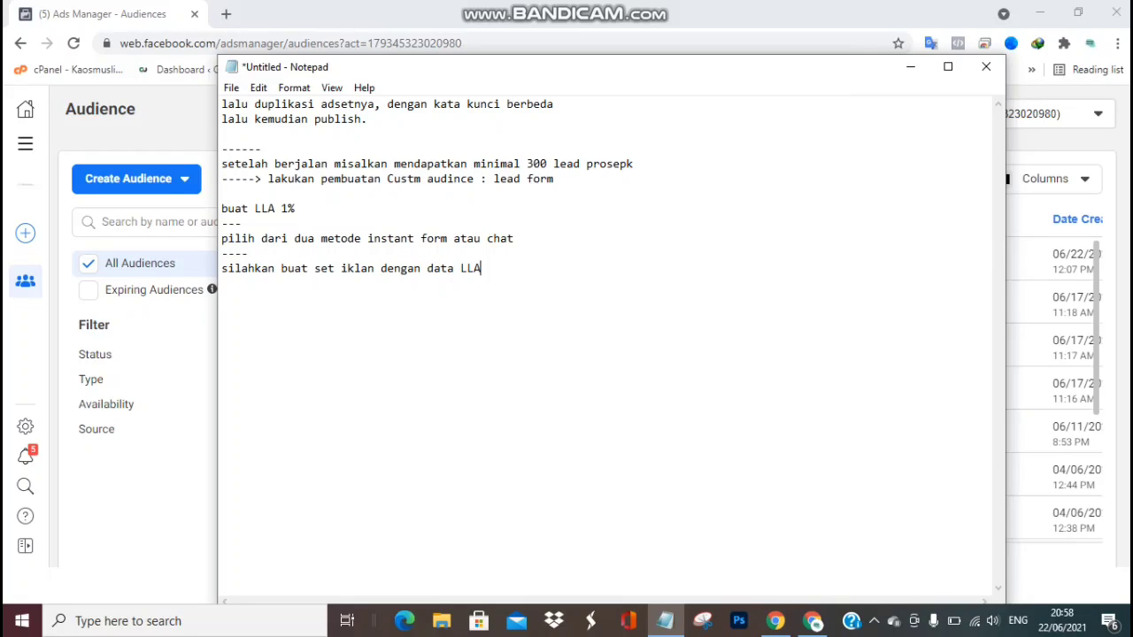
pyautogui.write(' 1%')
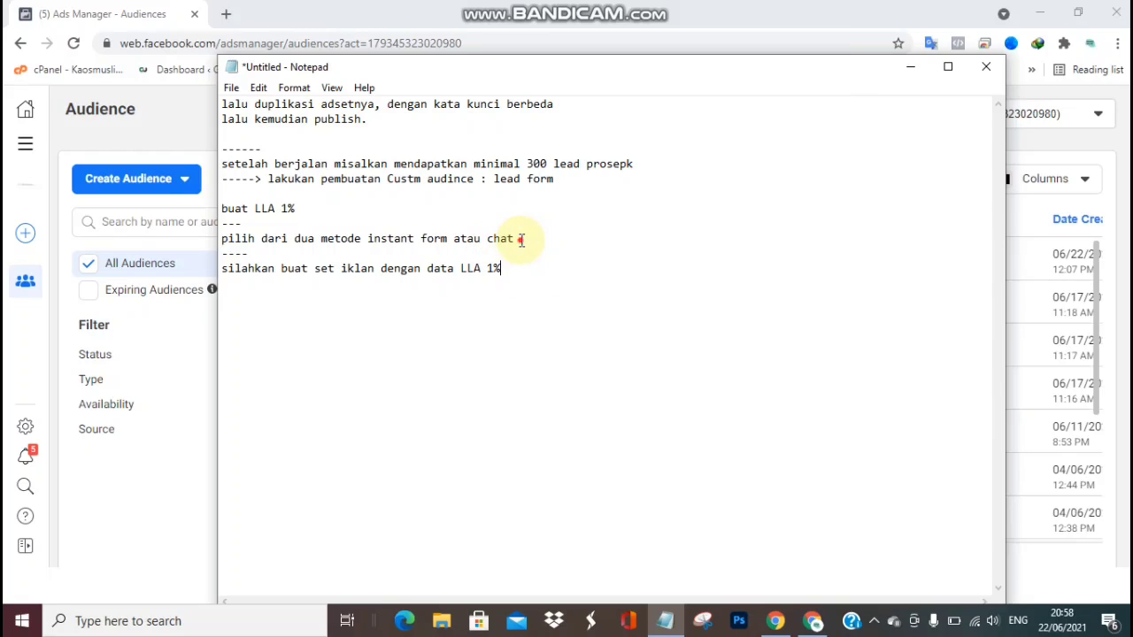
pyautogui.moveTo(516, 238); pyautogui.dragTo(281, 239)
pyautogui.click(519, 269)
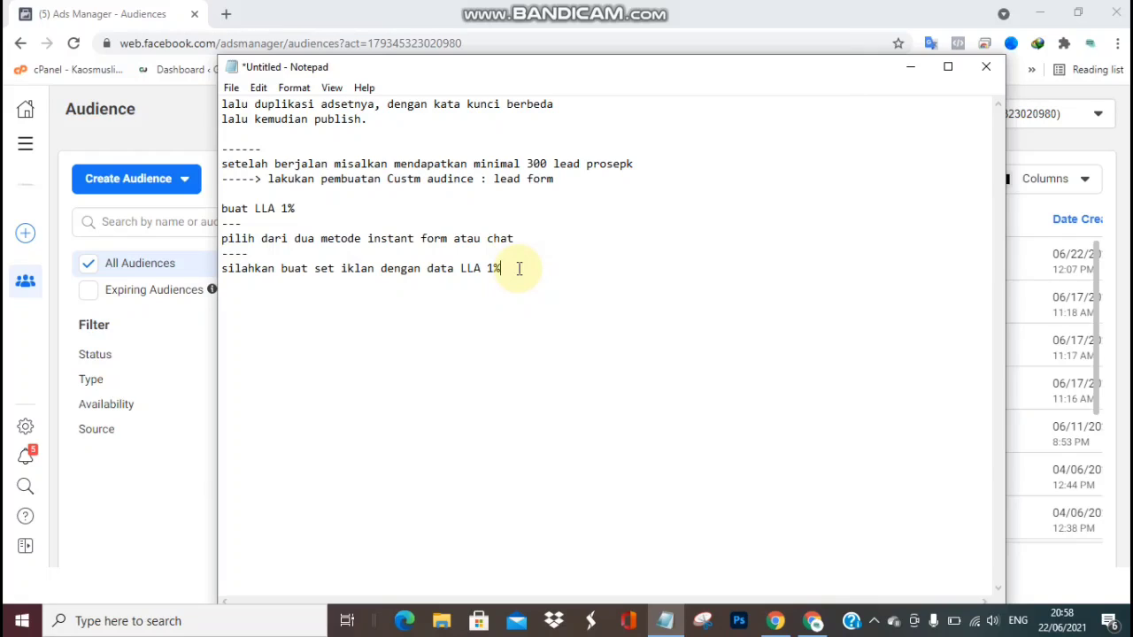
pyautogui.moveTo(534, 265); pyautogui.dragTo(306, 268)
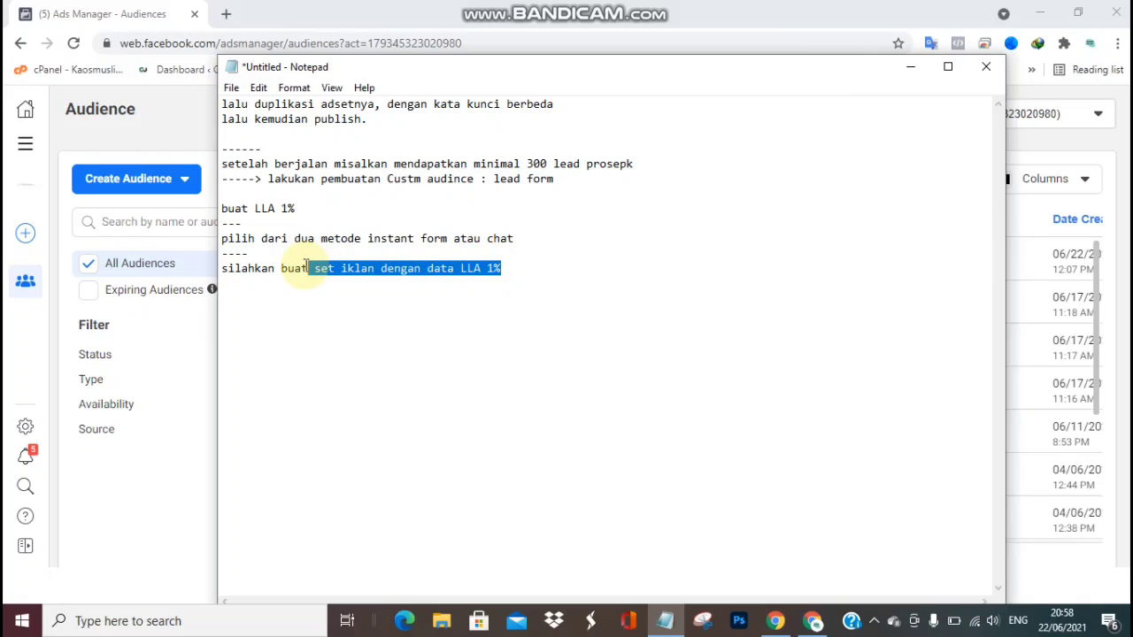
pyautogui.moveTo(501, 268); pyautogui.dragTo(459, 268)
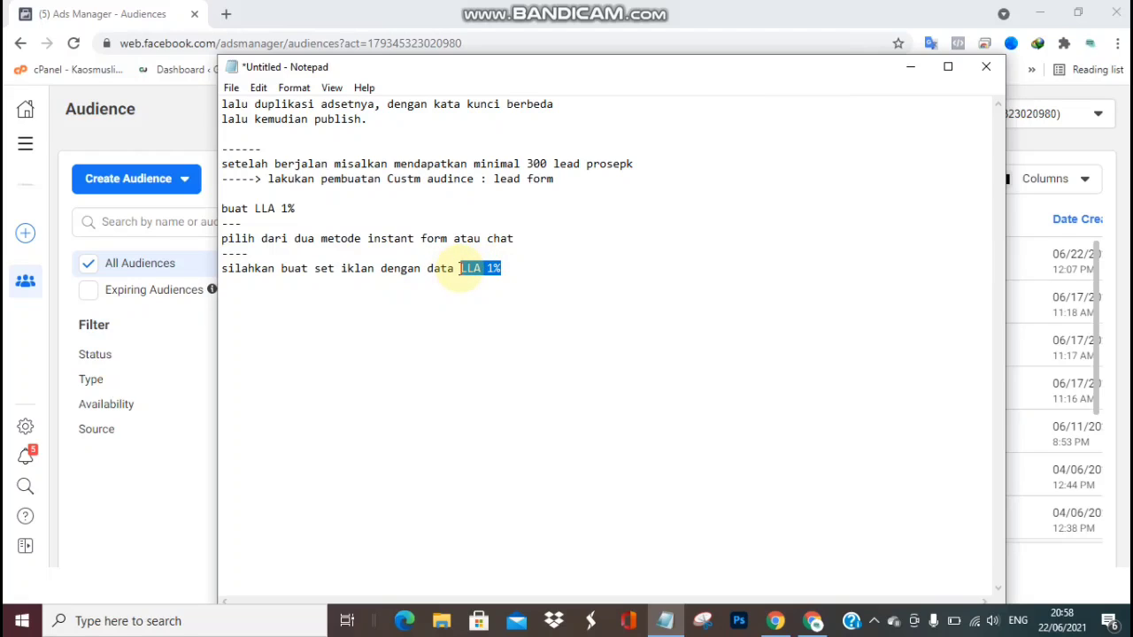
pyautogui.click(536, 264)
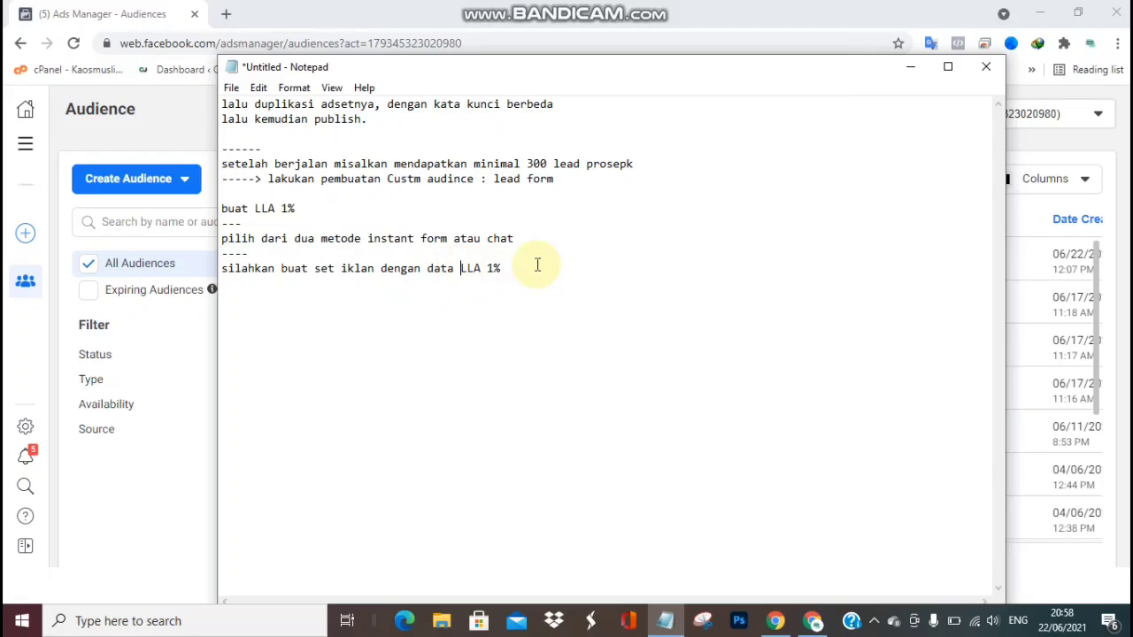
# Switch to the browser and go from the Audiences page to Ads Manager
pyautogui.click(402, 19)
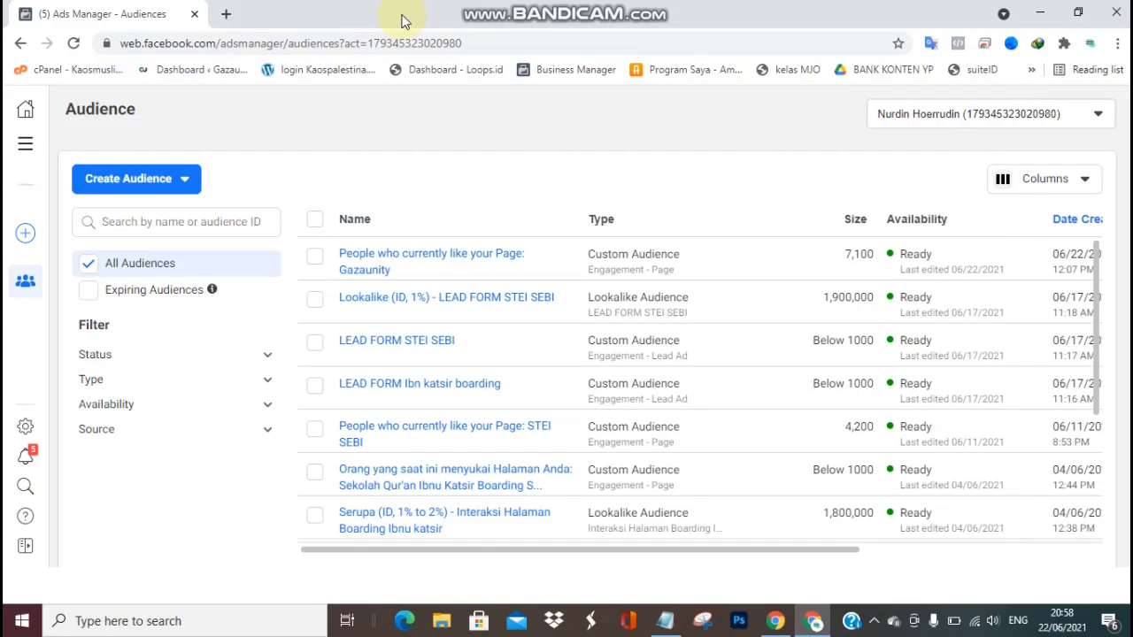
pyautogui.click(110, 190)
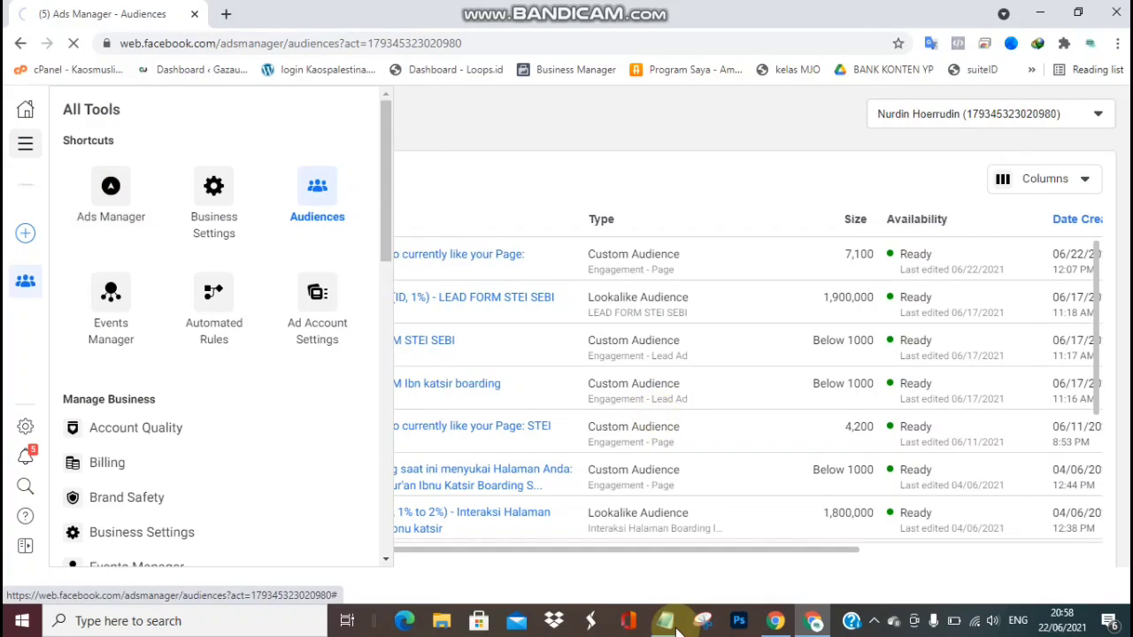
# Switch to Notepad and add the line "set iklaan LLA 1%, pakai exclude CA lead form" at the end of the notes
pyautogui.hotkey('alt', 'Tab')
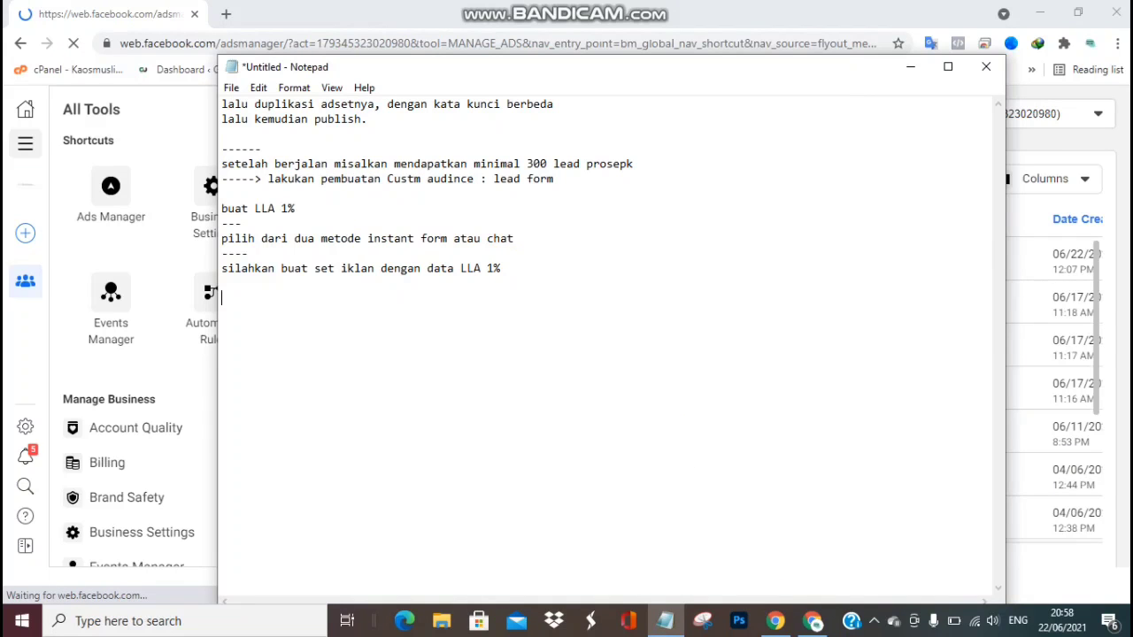
pyautogui.write('set ik')
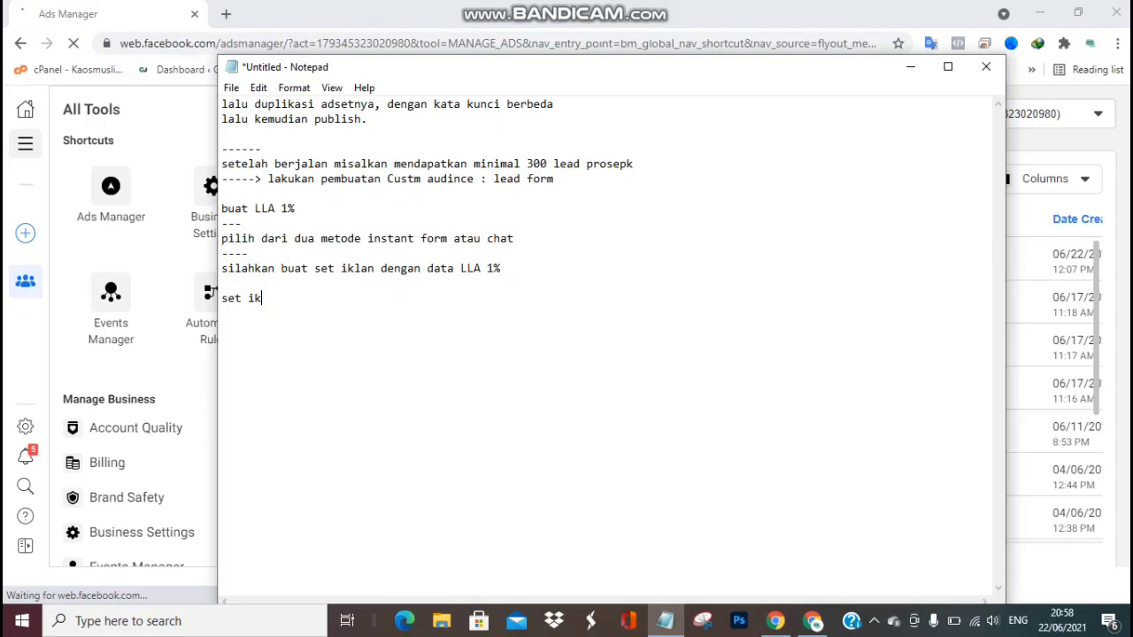
pyautogui.write('laan LLA 1')
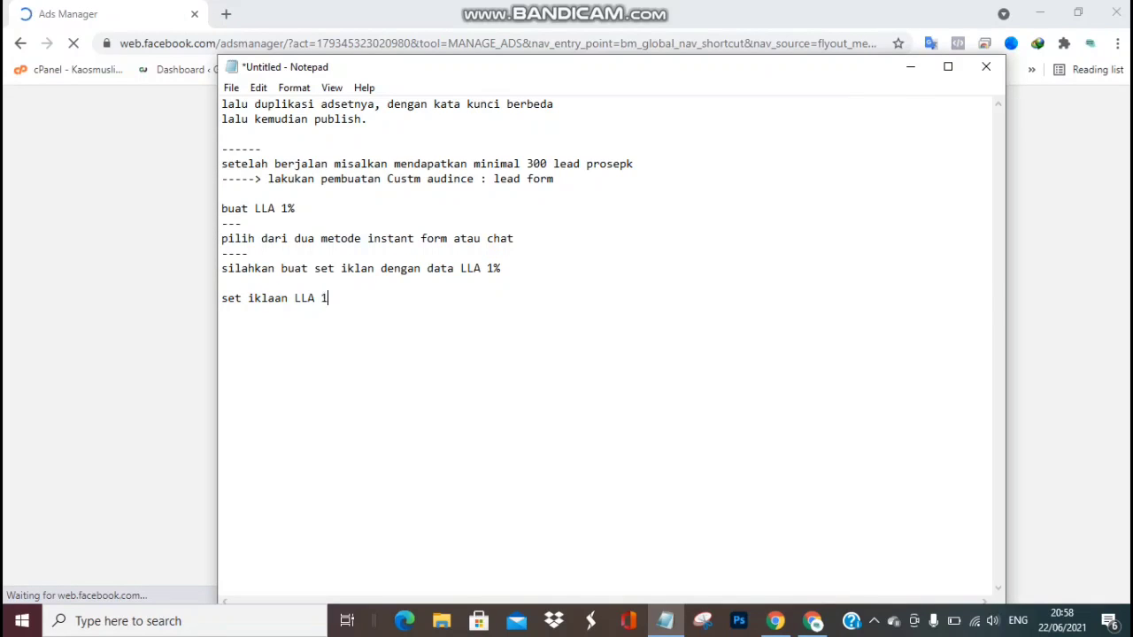
pyautogui.write('%, pakai exclude CA')
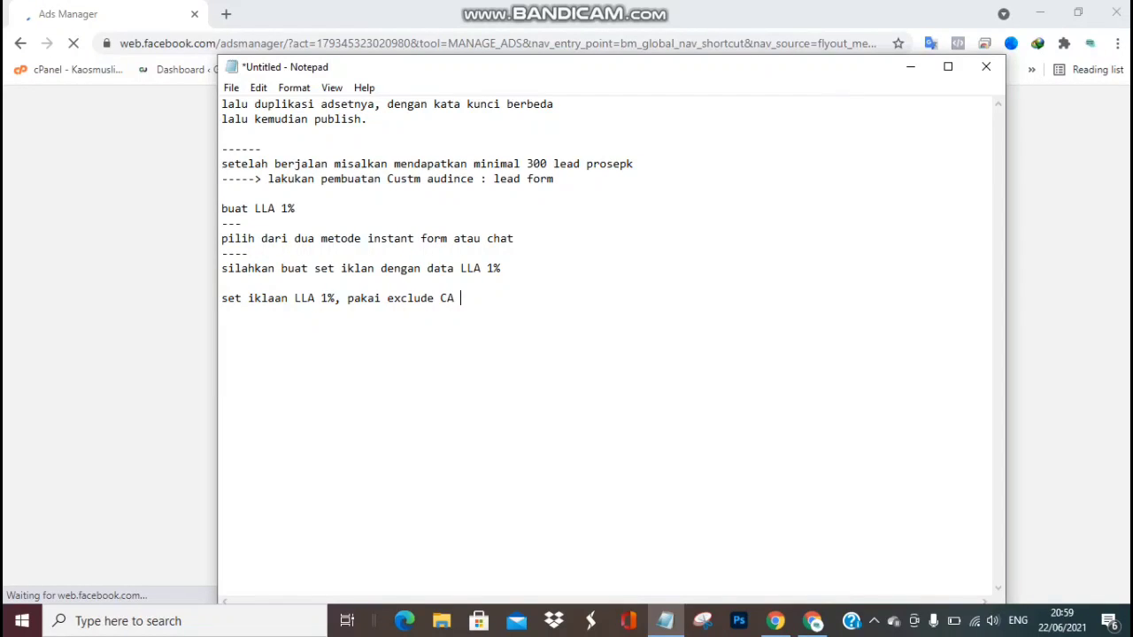
pyautogui.write(' lead ')
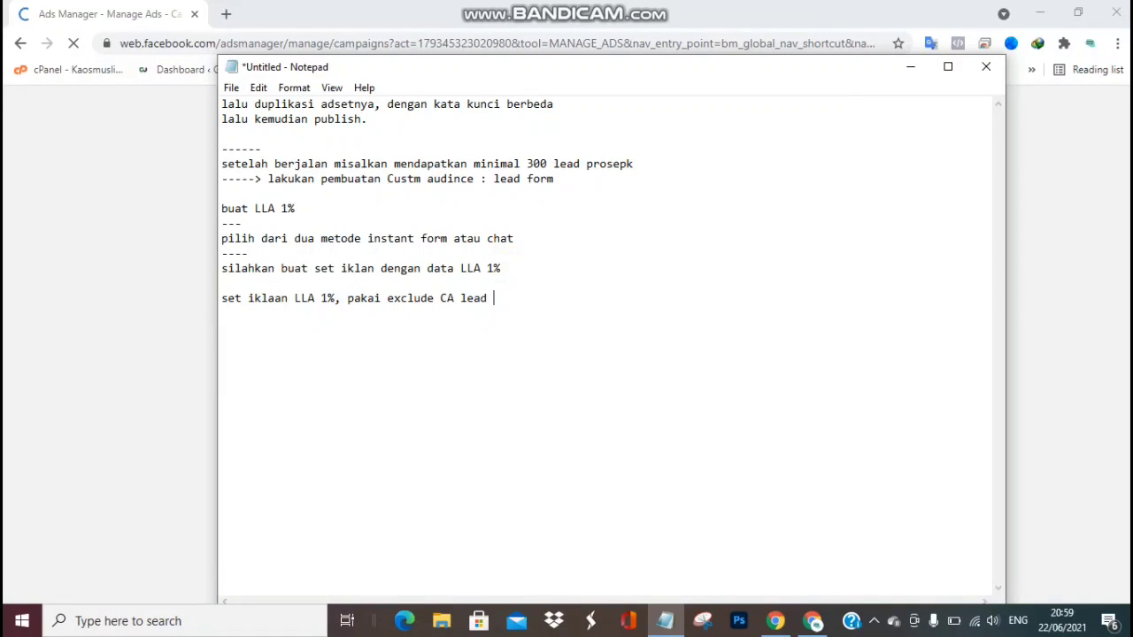
pyautogui.write('form')
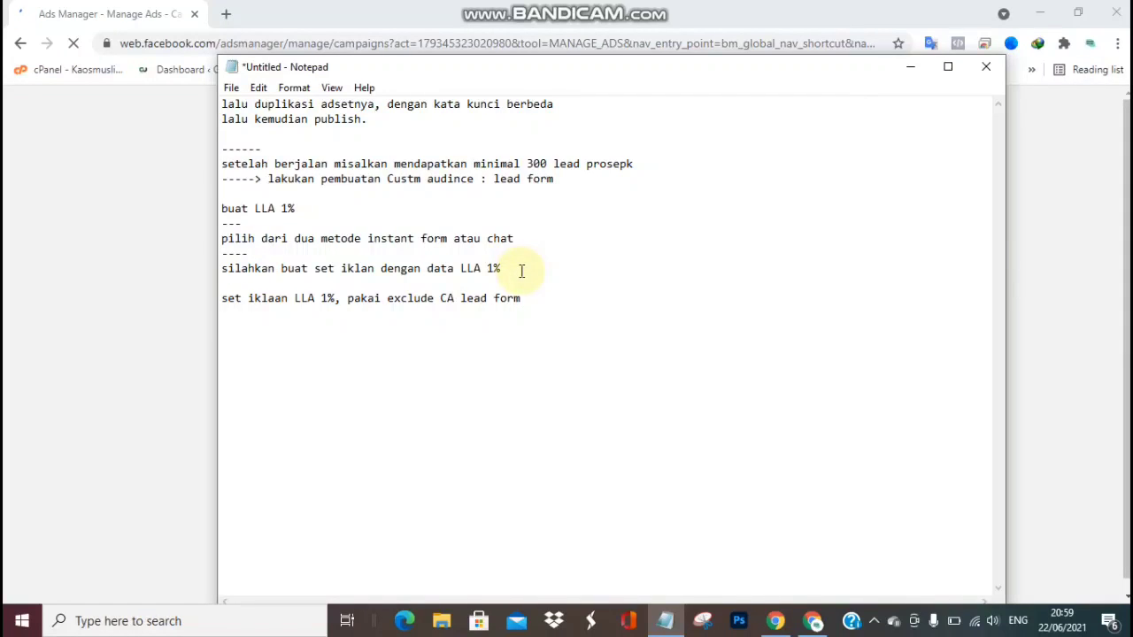
# Highlight "dengan data LLA 1%" and the "exclude CA lead form" wording in the notes to point them out
pyautogui.moveTo(501, 268); pyautogui.dragTo(381, 268)
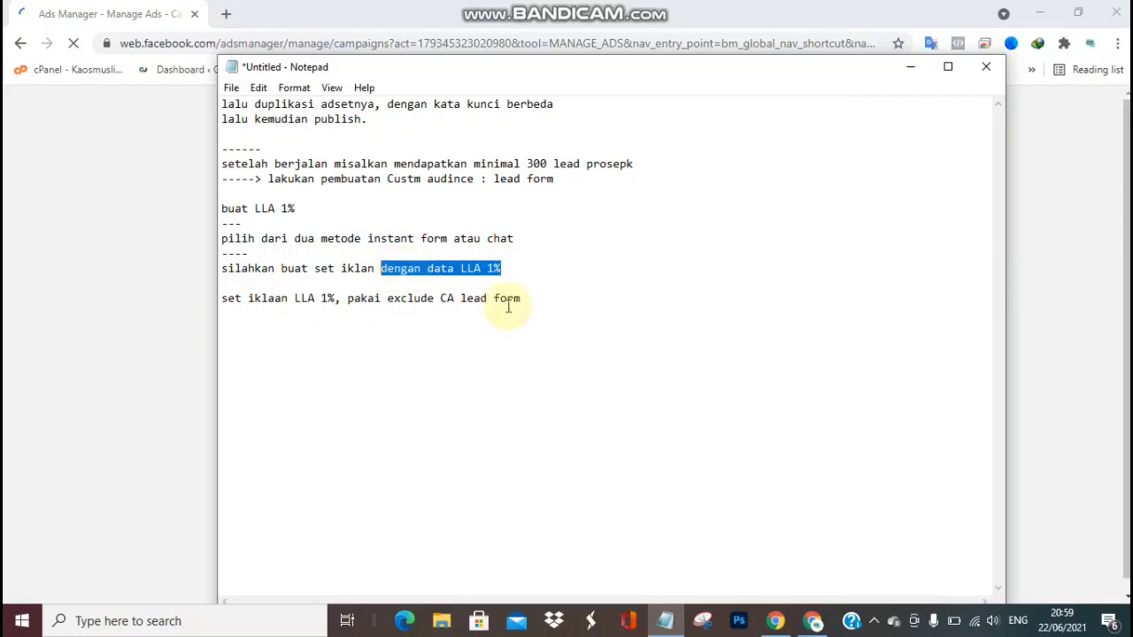
pyautogui.click(389, 298)
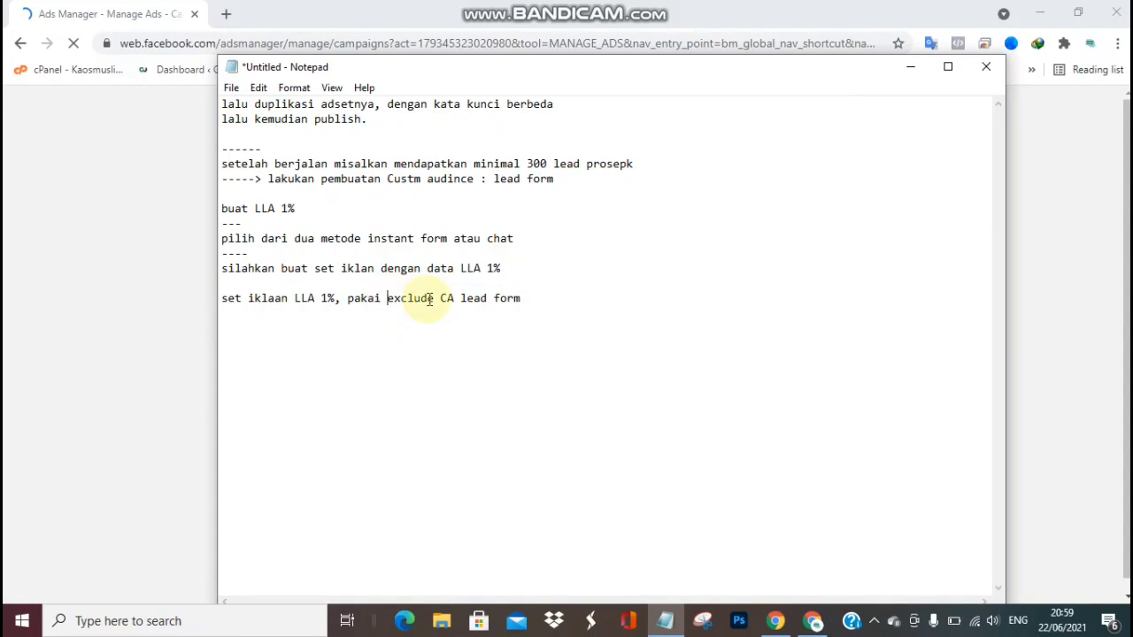
pyautogui.doubleClick(434, 298)
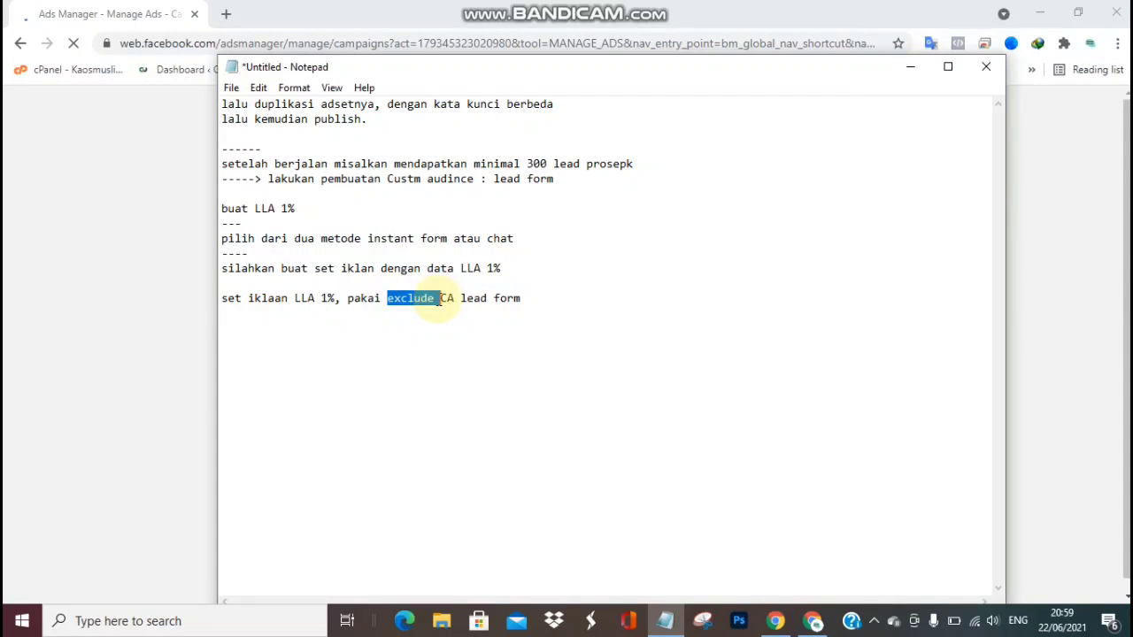
pyautogui.keyDown('shift'); pyautogui.click(541, 301); pyautogui.keyUp('shift')
# Extend the last line with ", termasuk yang 3 set iklan lainnya" and start a new line below it
pyautogui.click(541, 301)
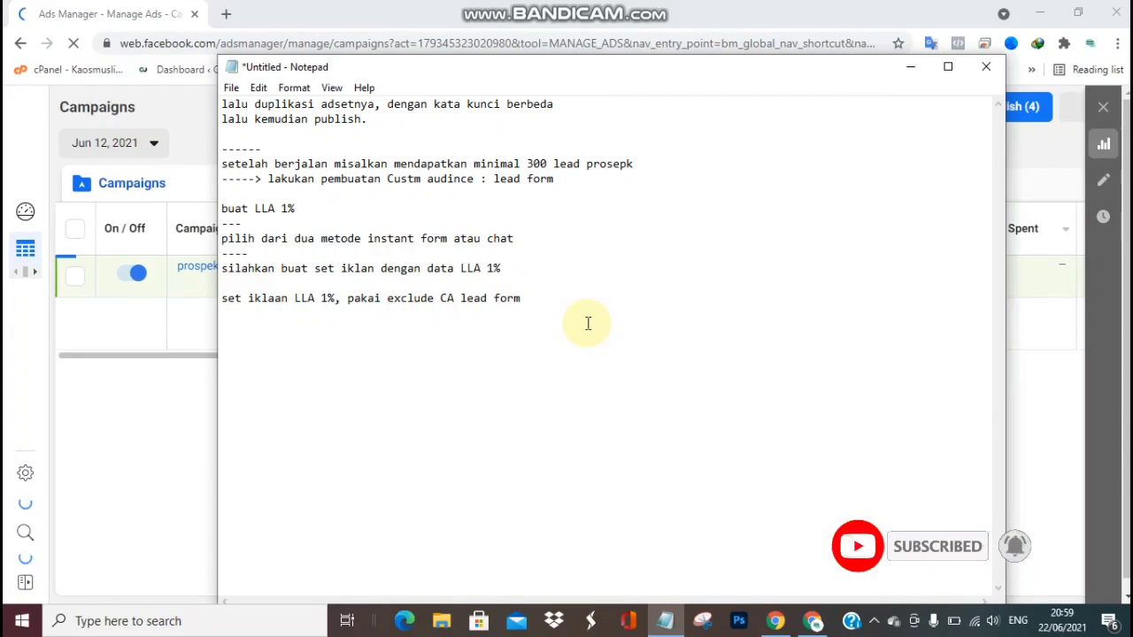
pyautogui.write(', ter')
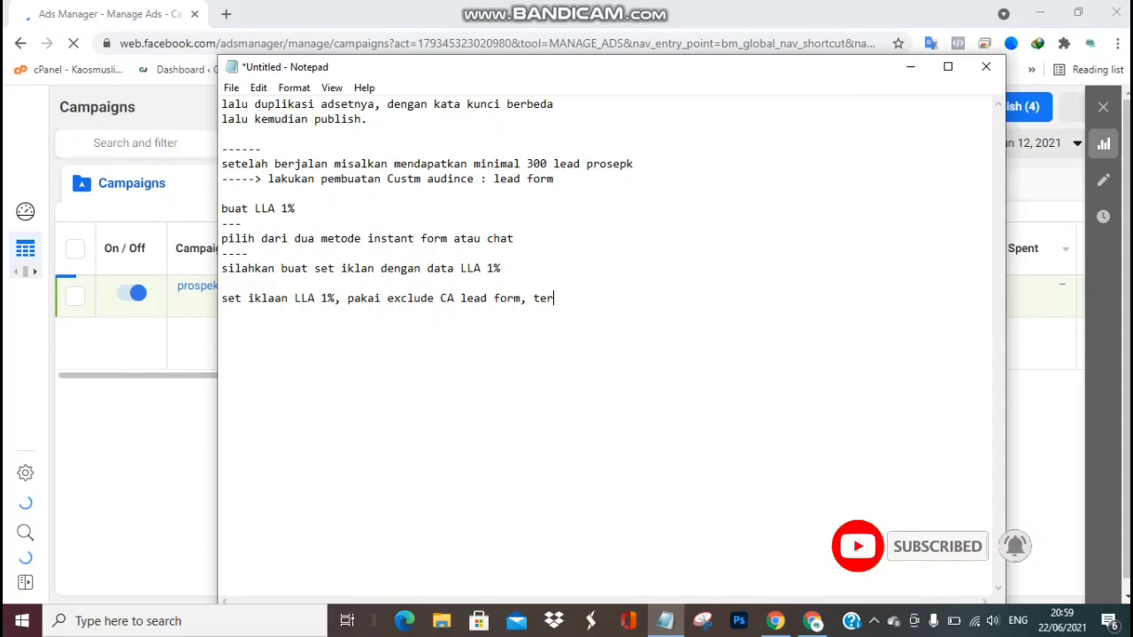
pyautogui.write('masuk yang 3')
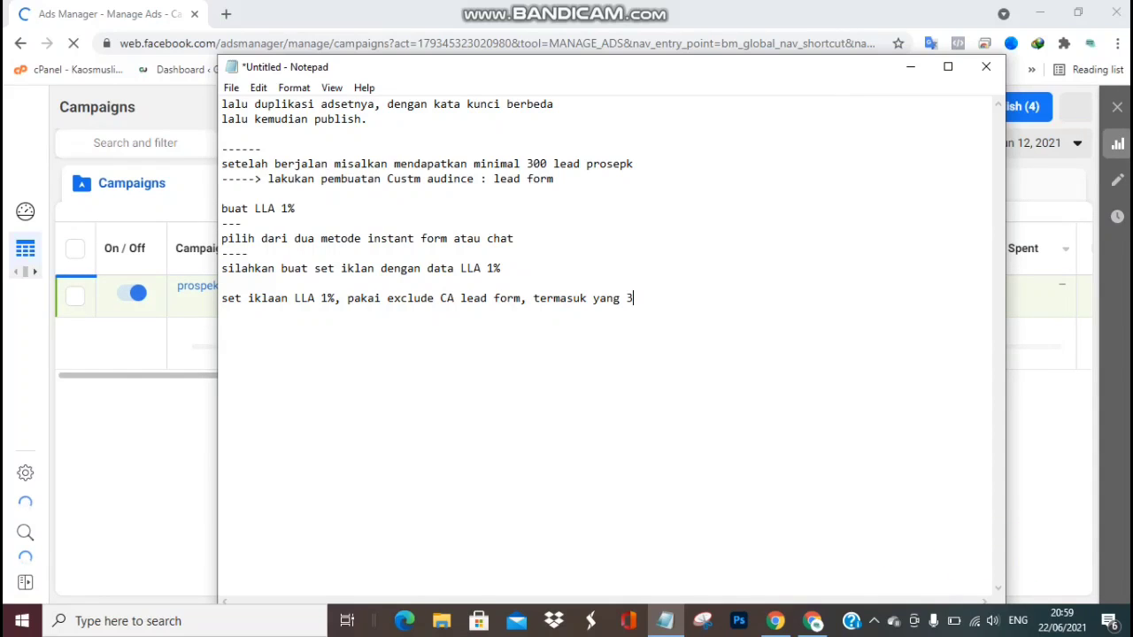
pyautogui.write(' set iklan lainnya')
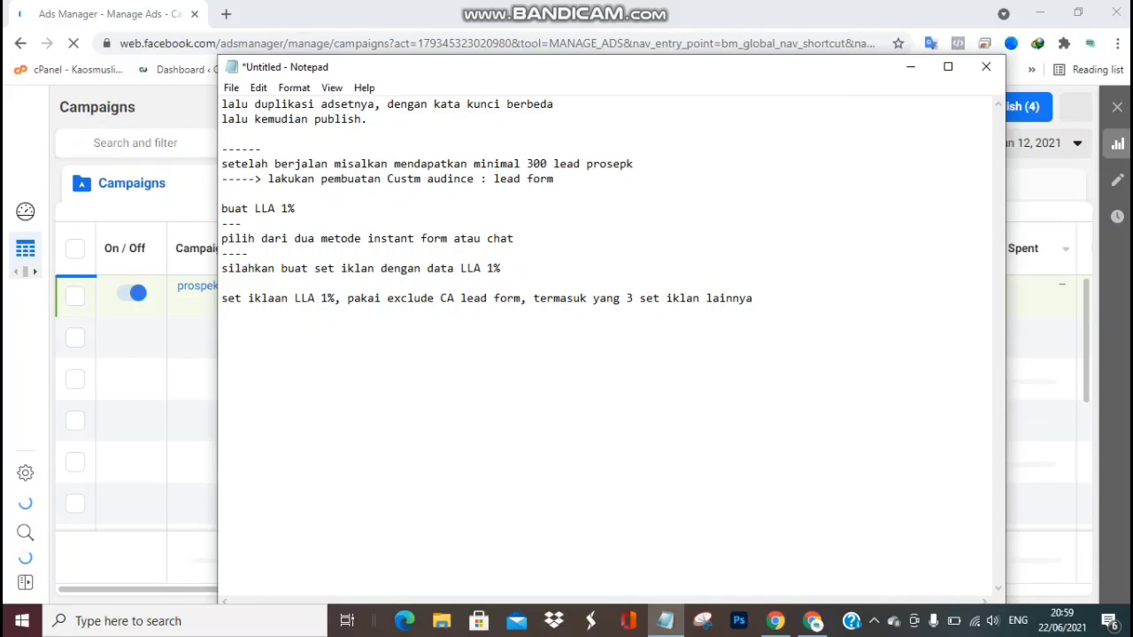
pyautogui.press('Return')
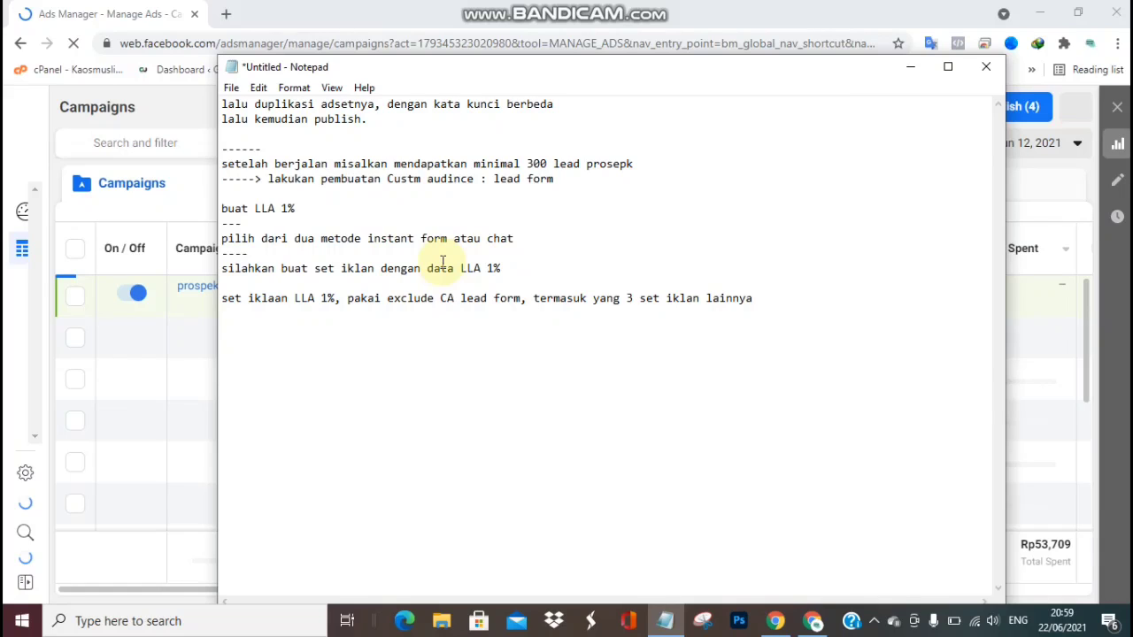
# Highlight "exclude CA lead form" in the notes, look at the Campaigns list in the browser, and return to Notepad
pyautogui.moveTo(386, 298); pyautogui.dragTo(522, 299)
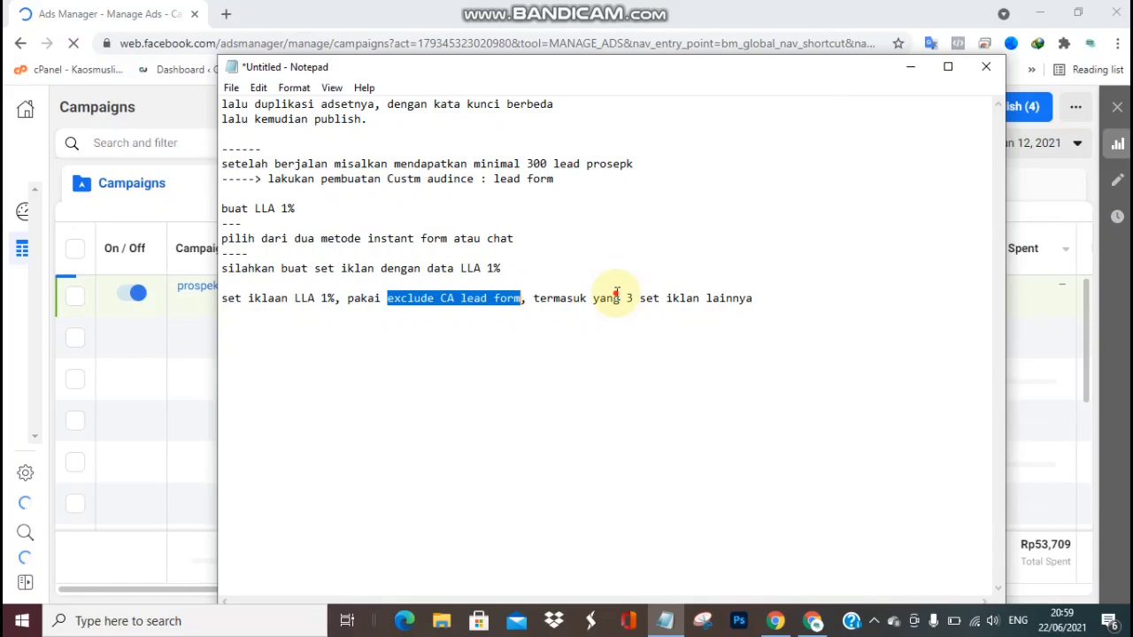
pyautogui.click(619, 298)
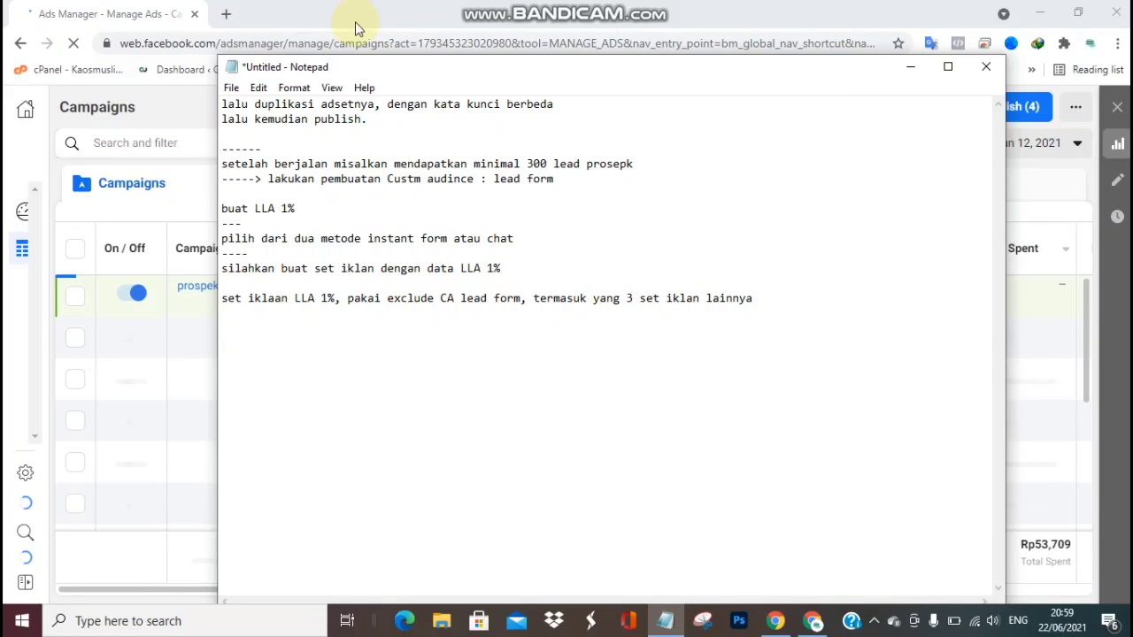
pyautogui.click(428, 18)
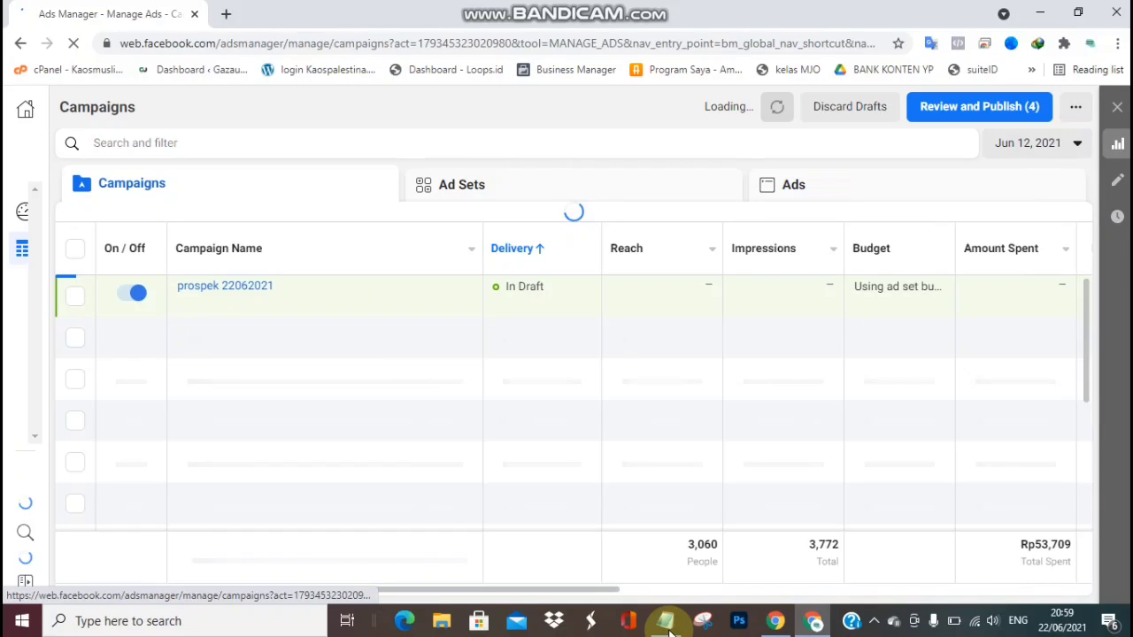
pyautogui.click(667, 625)
pyautogui.click(872, 322)
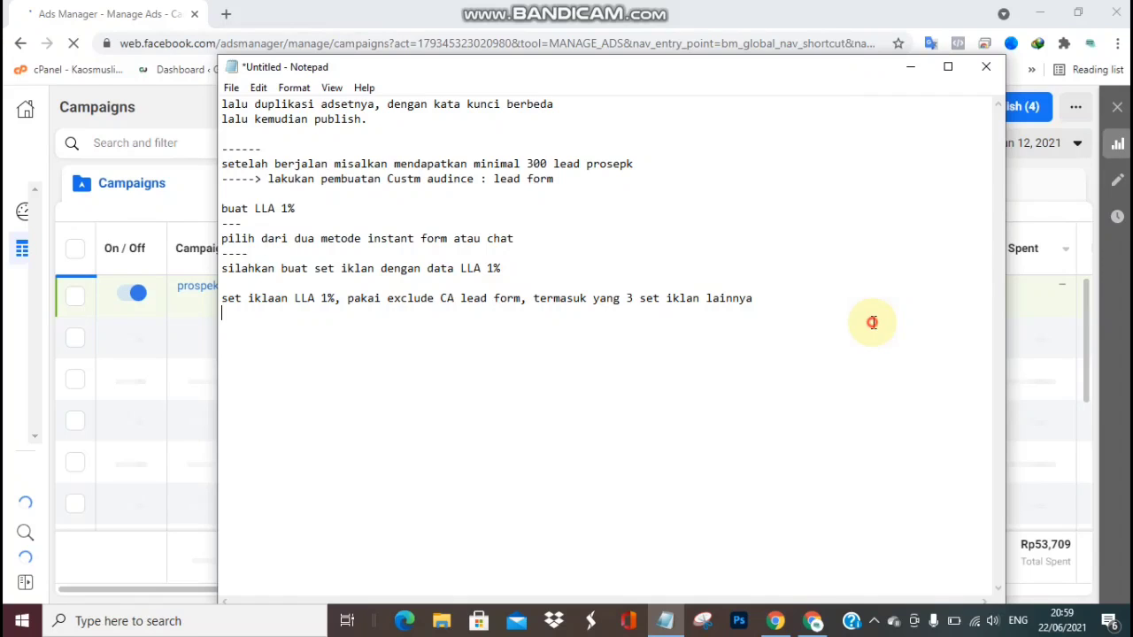
pyautogui.click(837, 305)
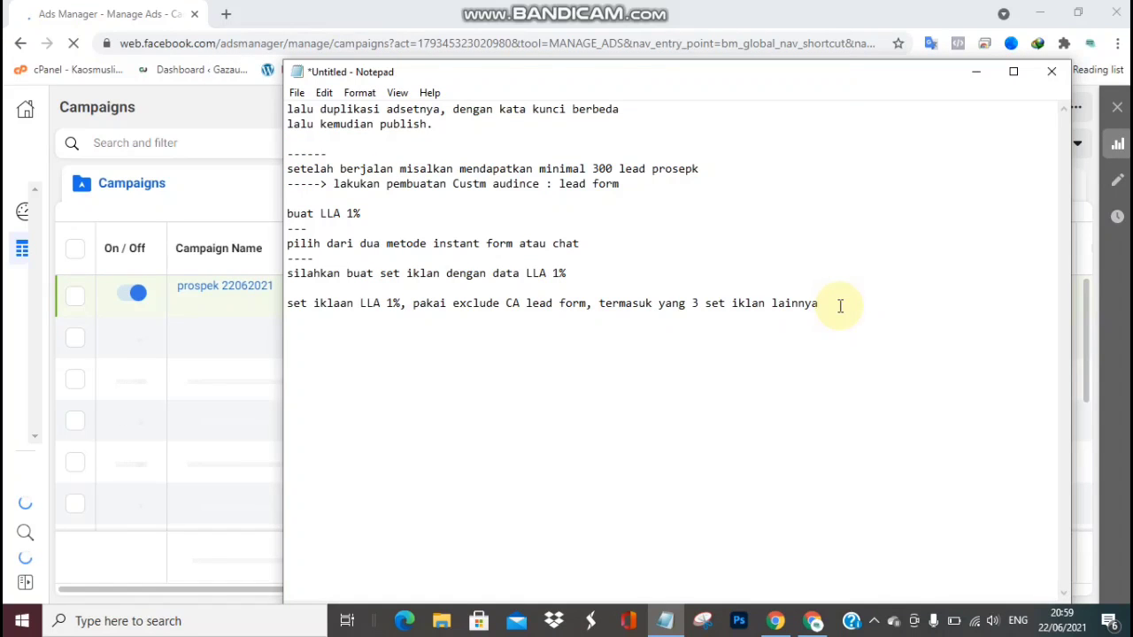